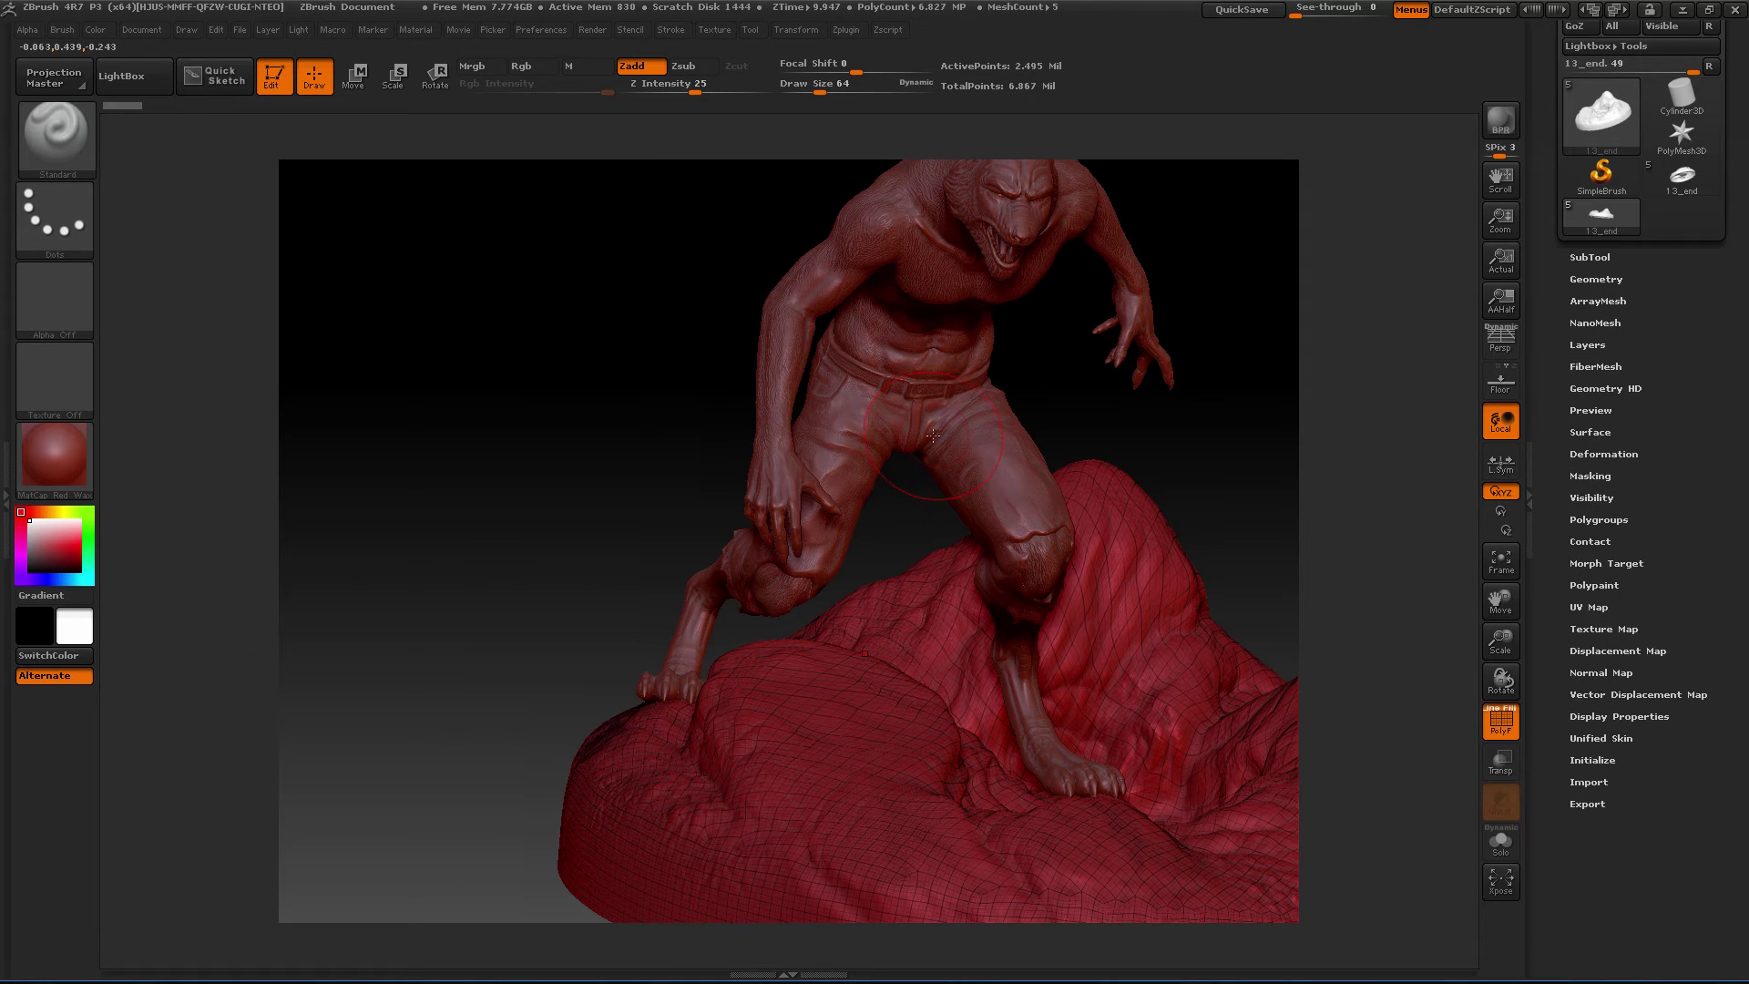
Select the Trousers_1 subtool and solo it, orbiting to look into the waist opening.
alt+click(1010, 447)
drag(1154, 422, 1282, 584)
click(1500, 842)
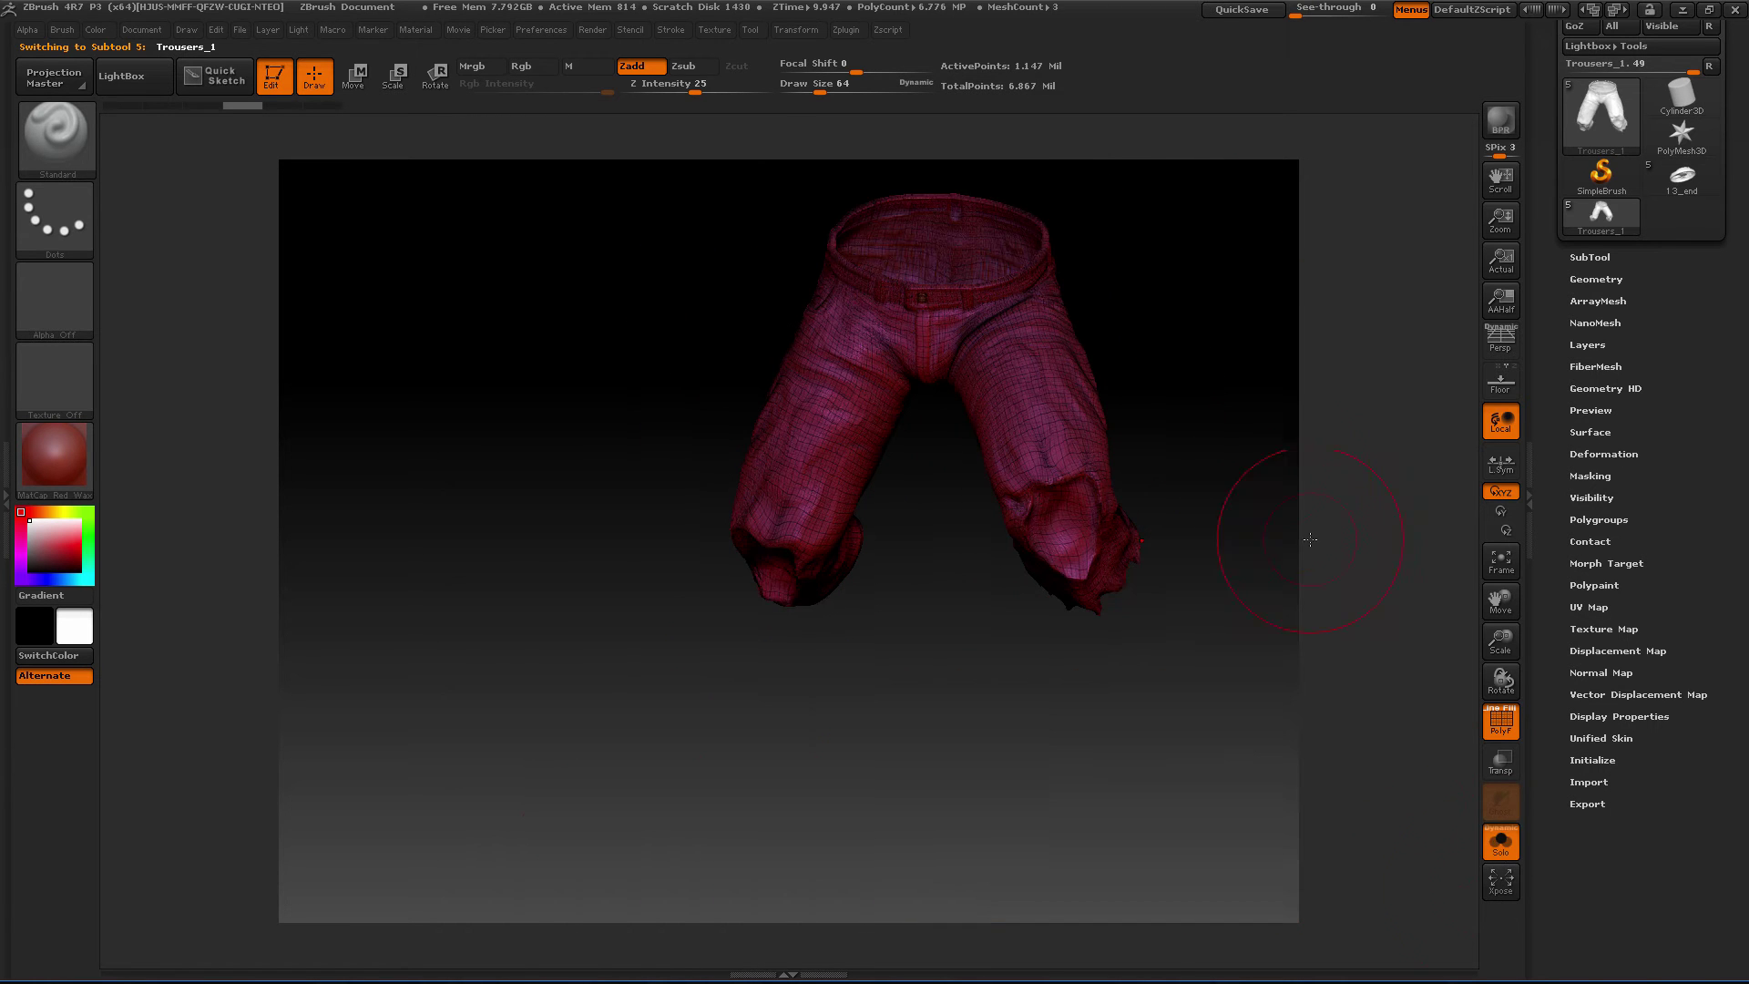
mouse_move(1175, 383)
mouse_down()
mouse_move(874, 523)
mouse_move(964, 604)
mouse_move(987, 527)
mouse_move(1066, 440)
mouse_move(1086, 580)
mouse_move(1023, 527)
mouse_up()
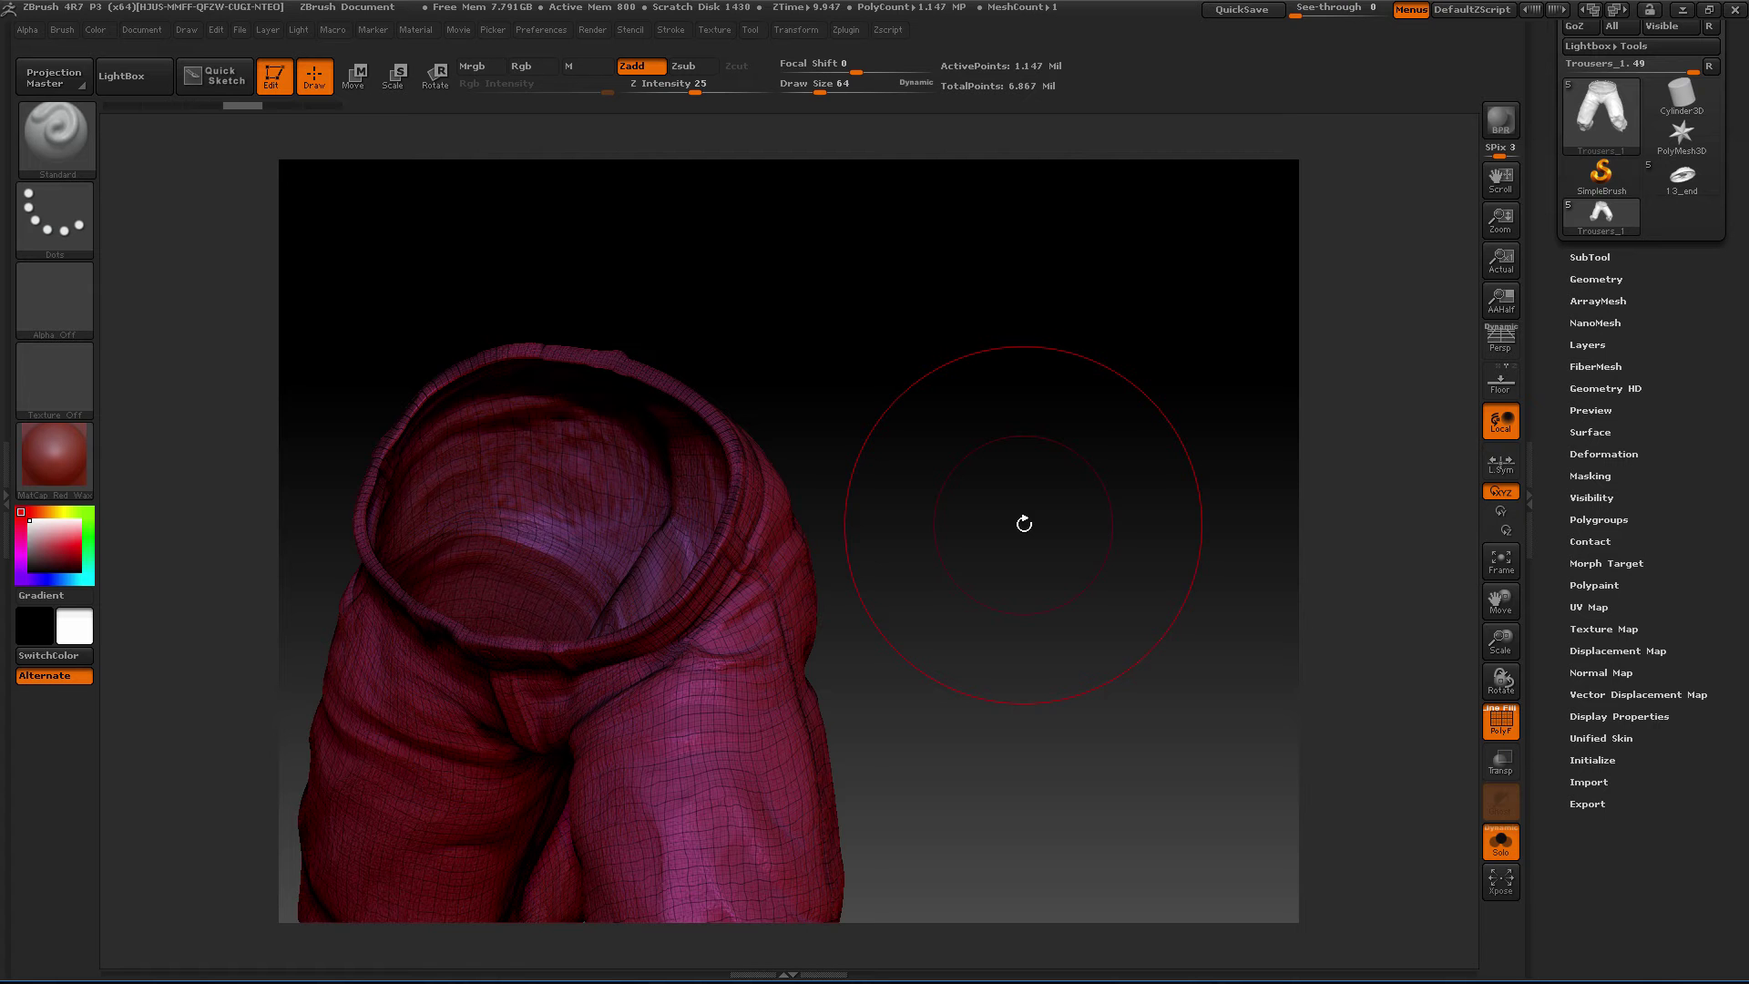
mouse_move(980, 433)
mouse_down()
mouse_move(984, 406)
mouse_move(820, 374)
mouse_up()
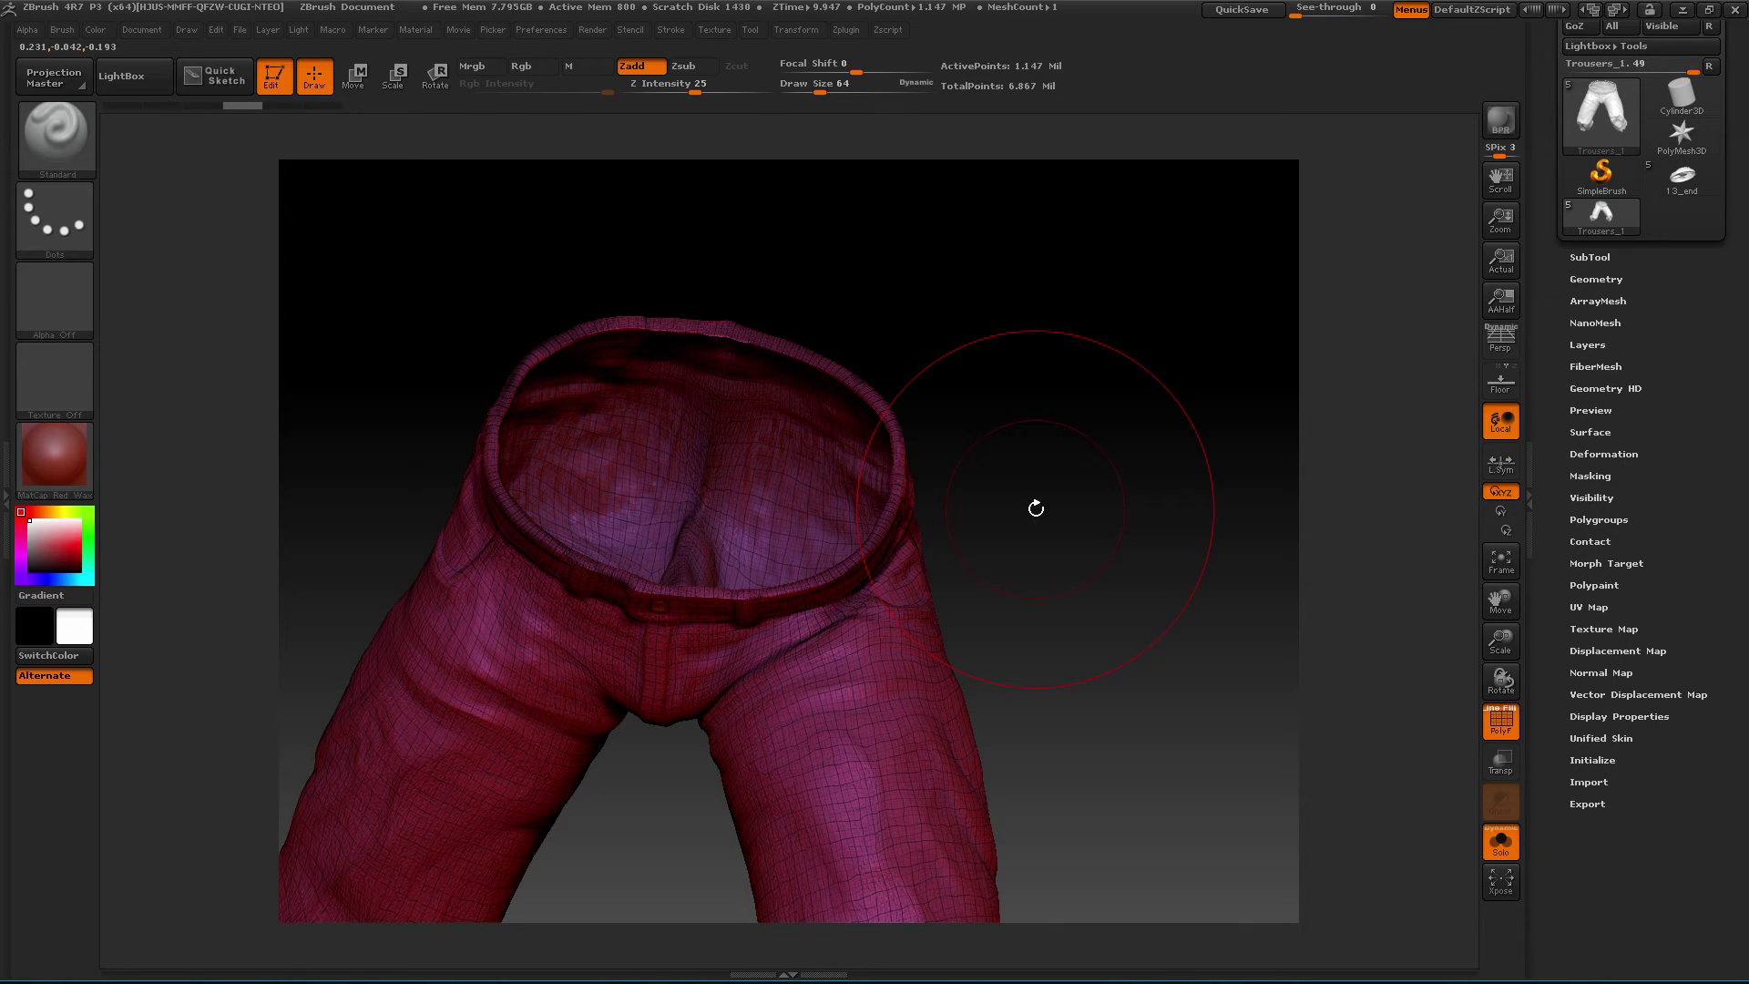
mouse_move(1081, 495)
mouse_down()
mouse_move(1128, 566)
mouse_move(1116, 542)
mouse_up()
Toggle the PolyF wireframe off and back on while viewing the waist from the side.
click(1501, 720)
drag(1148, 638, 1115, 614)
drag(1107, 429, 1355, 669)
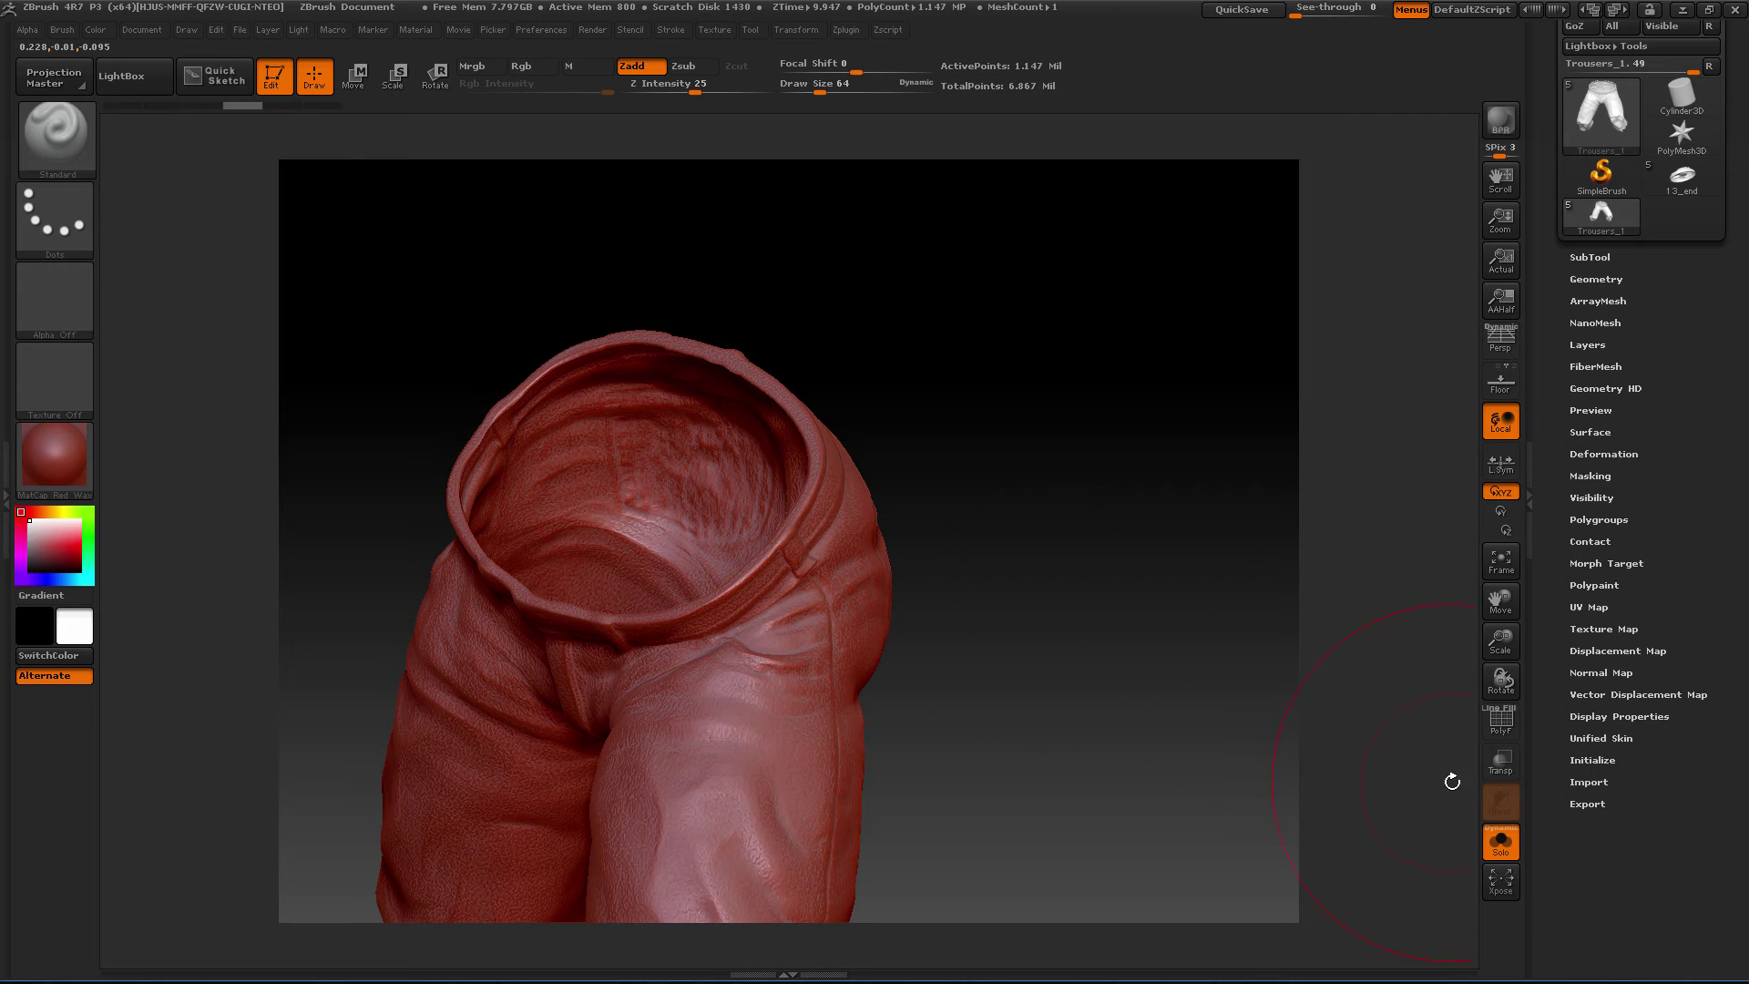
click(1501, 721)
drag(1134, 578, 1143, 576)
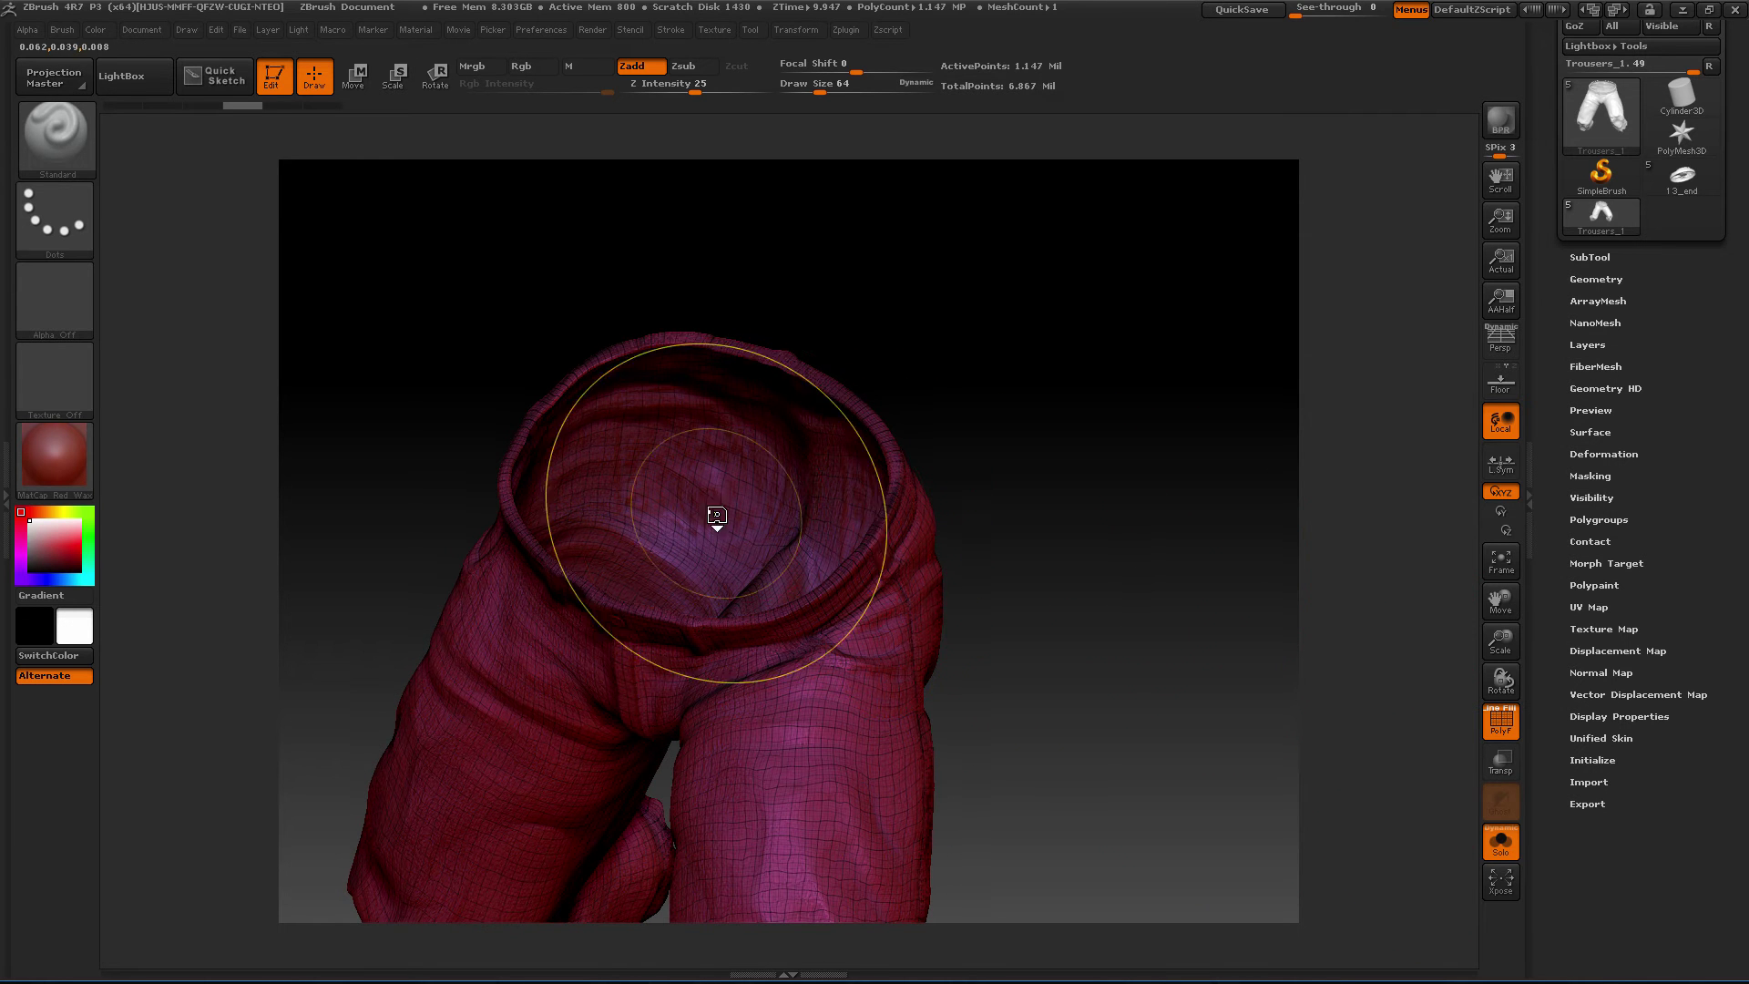
Isolate, then hide, the inner back polygroup of the trousers, leaving the waist opening hollow.
key(ctrl+shift)
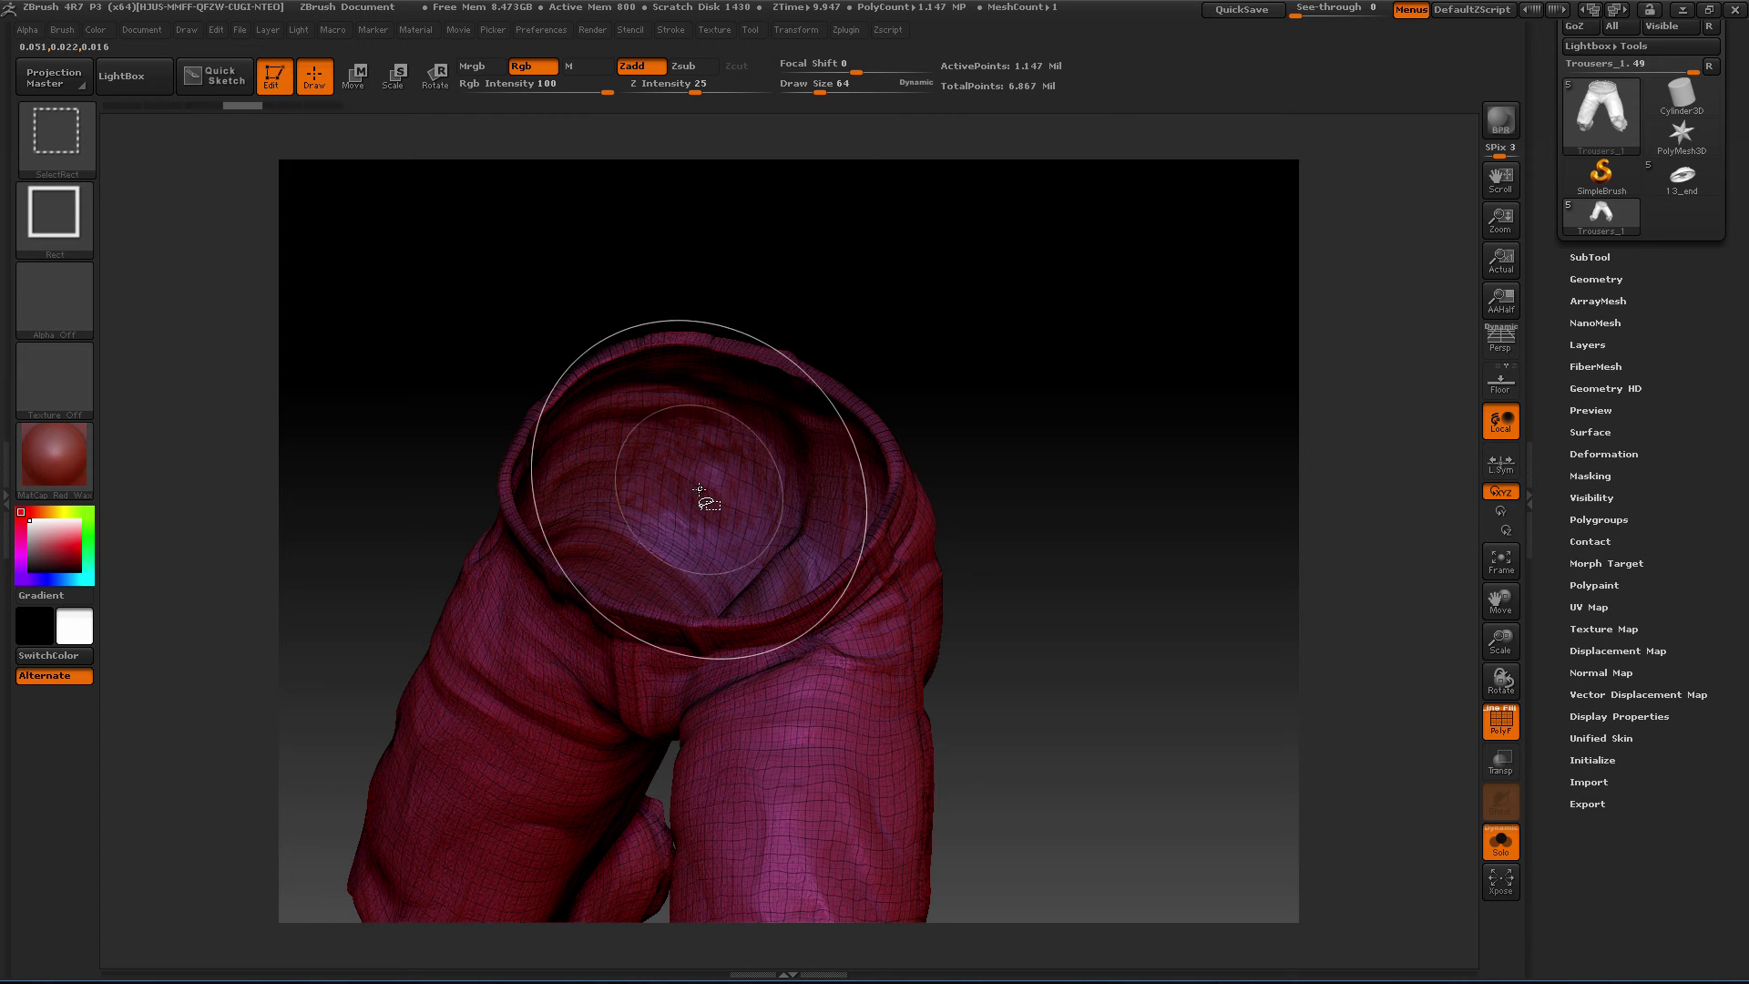
ctrl+shift+click(697, 488)
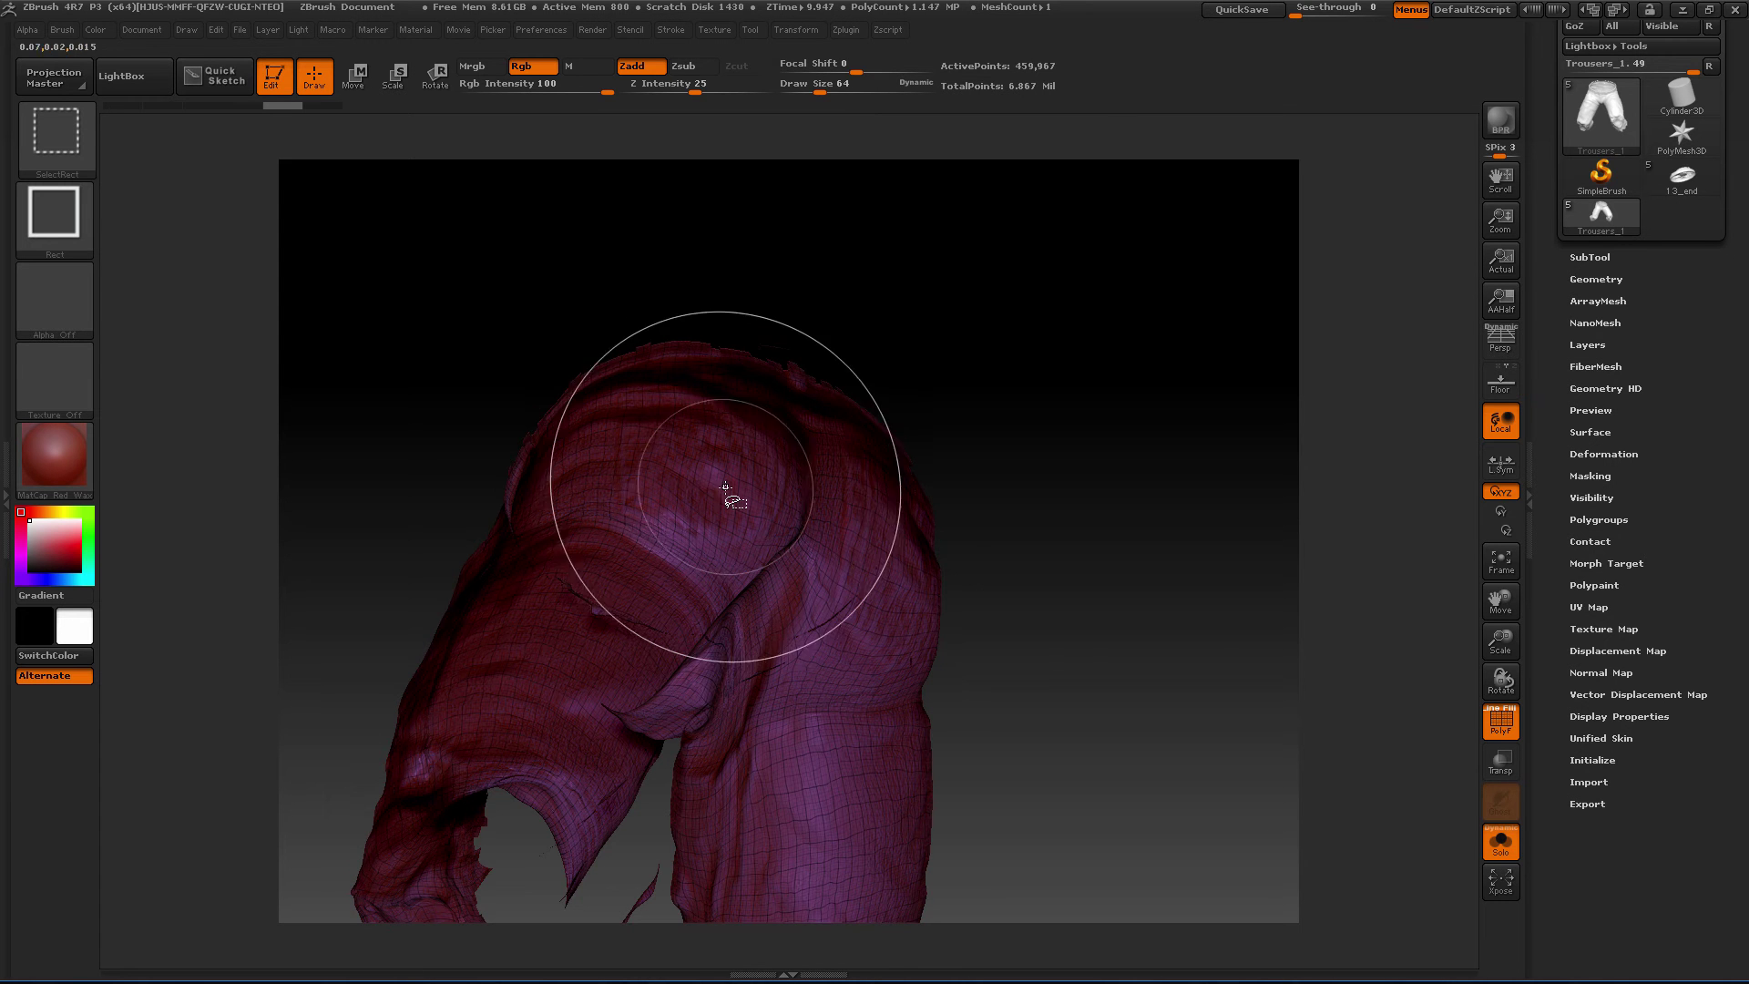
mouse_move(1089, 656)
mouse_down()
mouse_move(1076, 603)
mouse_move(1120, 644)
mouse_move(984, 613)
mouse_move(1047, 647)
mouse_move(1093, 617)
mouse_up()
ctrl+shift+click(1139, 480)
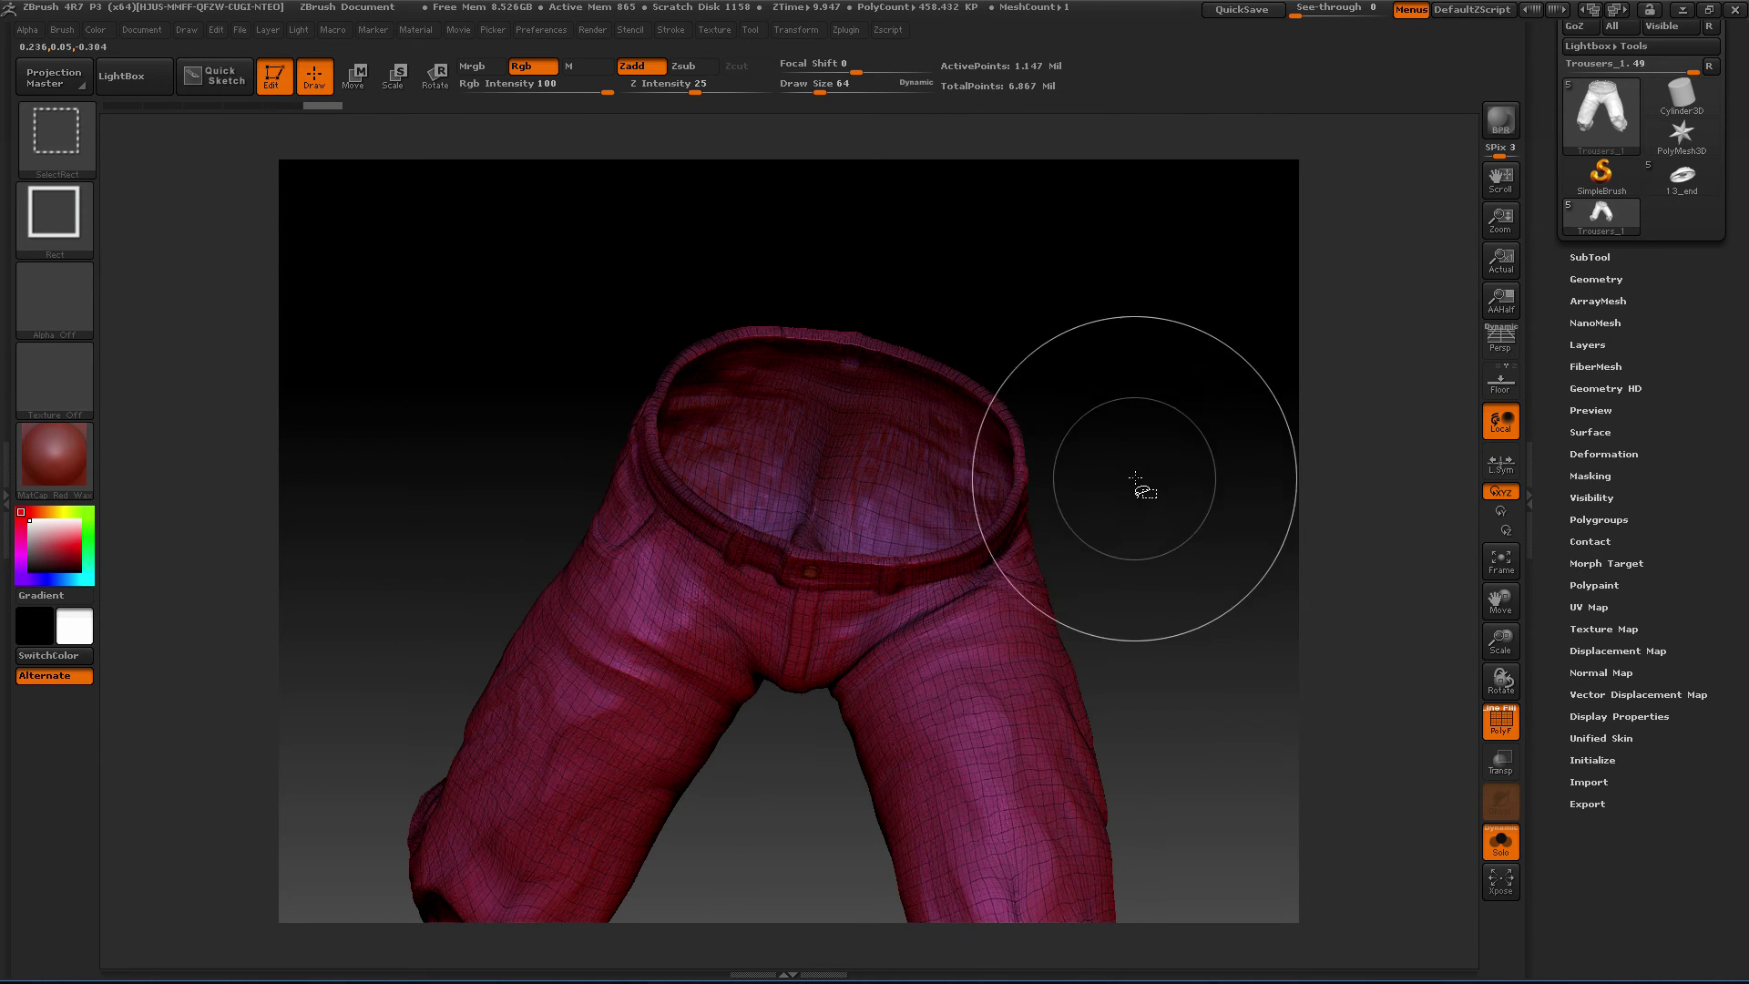
ctrl+shift+click(948, 484)
ctrl+shift+click(949, 484)
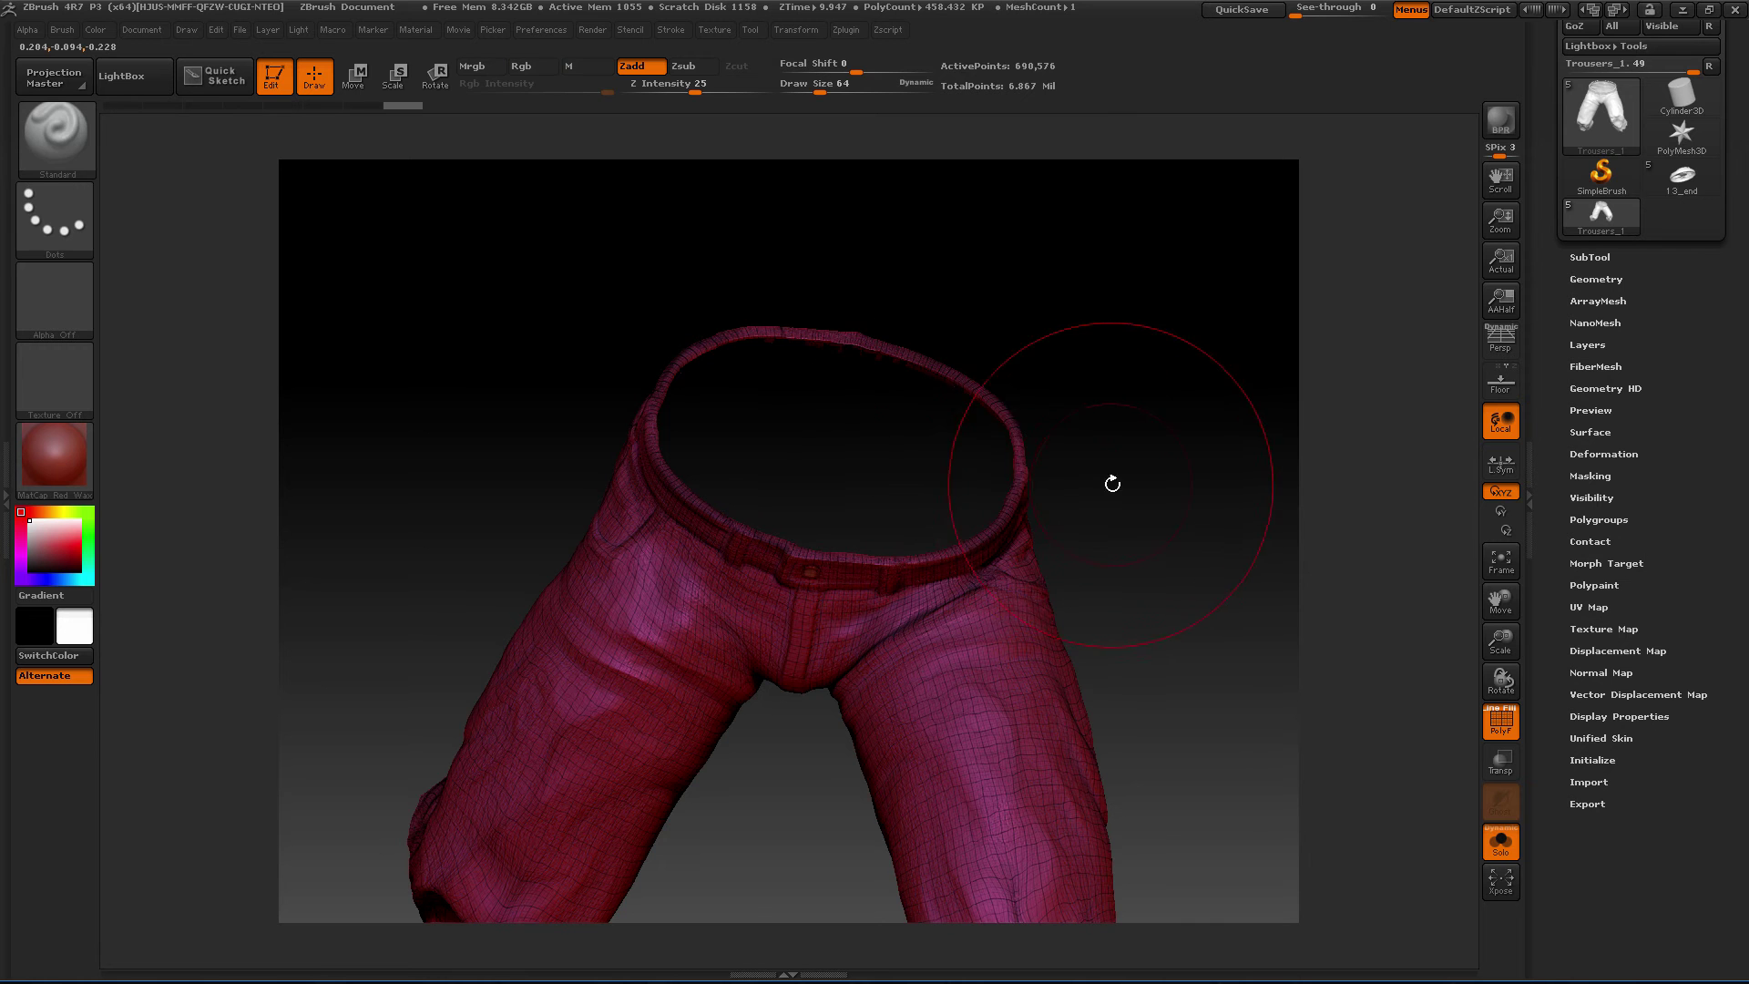
drag(1112, 484, 1421, 443)
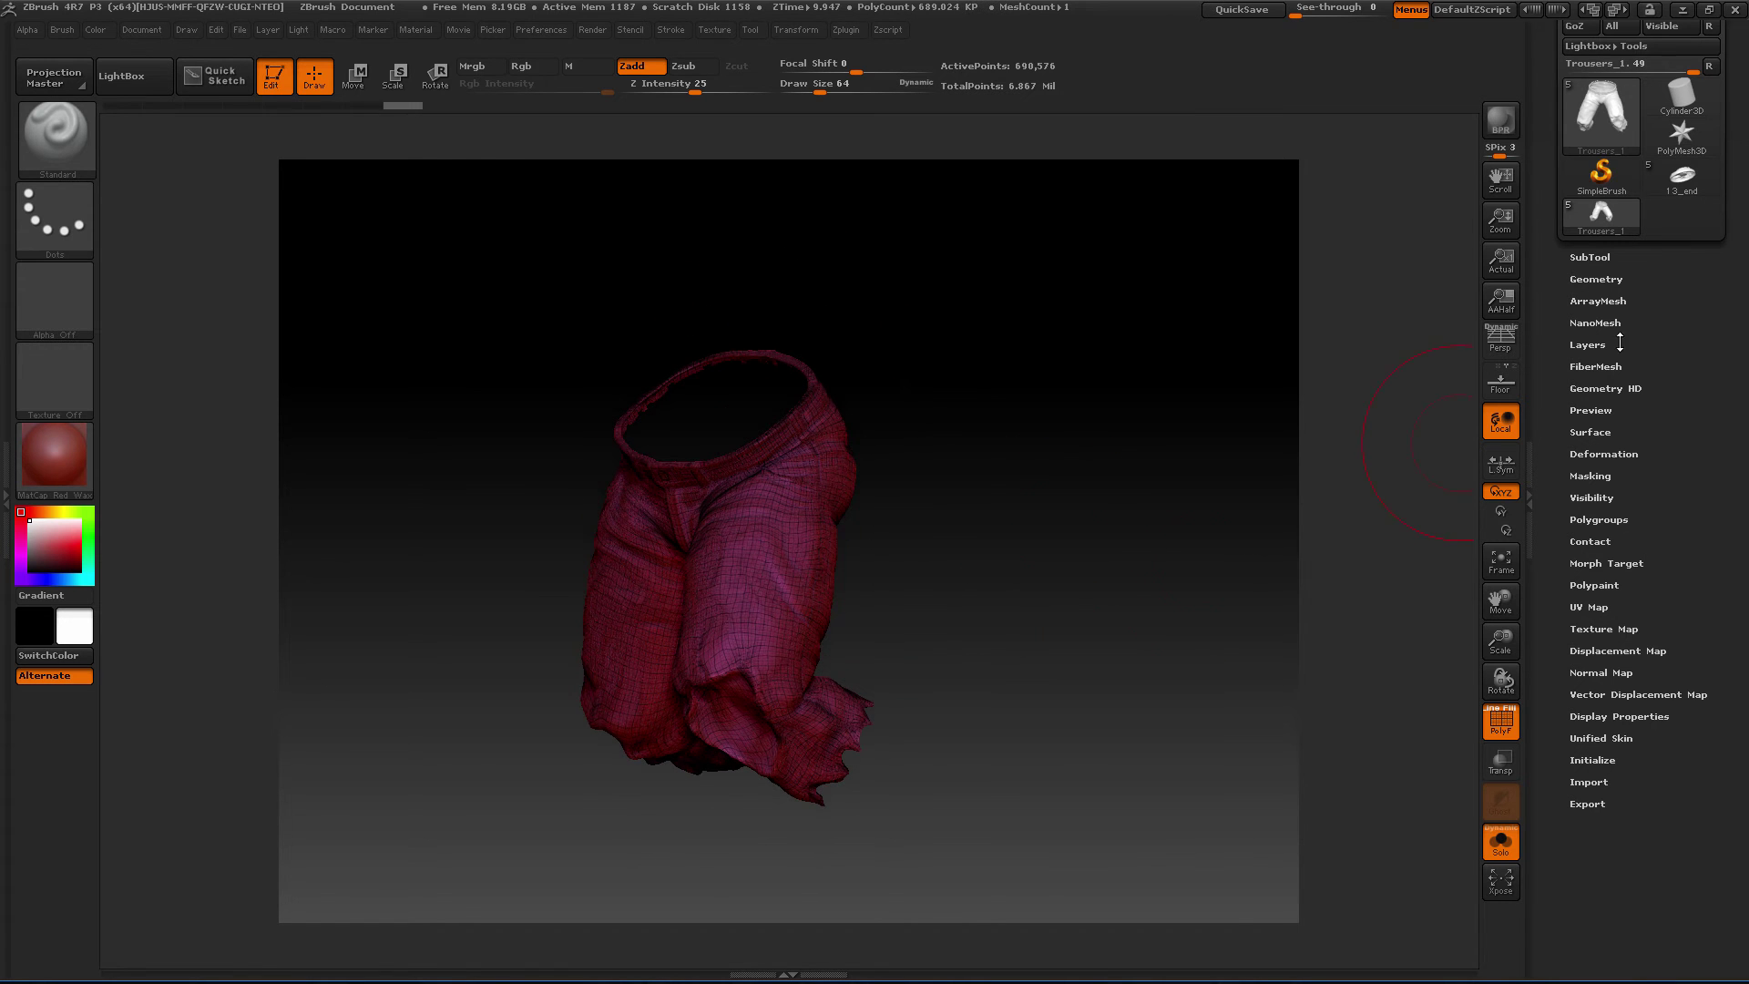
Drop the trousers to SDiv 1 and reveal the hidden inner waistband polygons.
click(1600, 282)
key(shift+d)
key(shift+d)
key(shift+d)
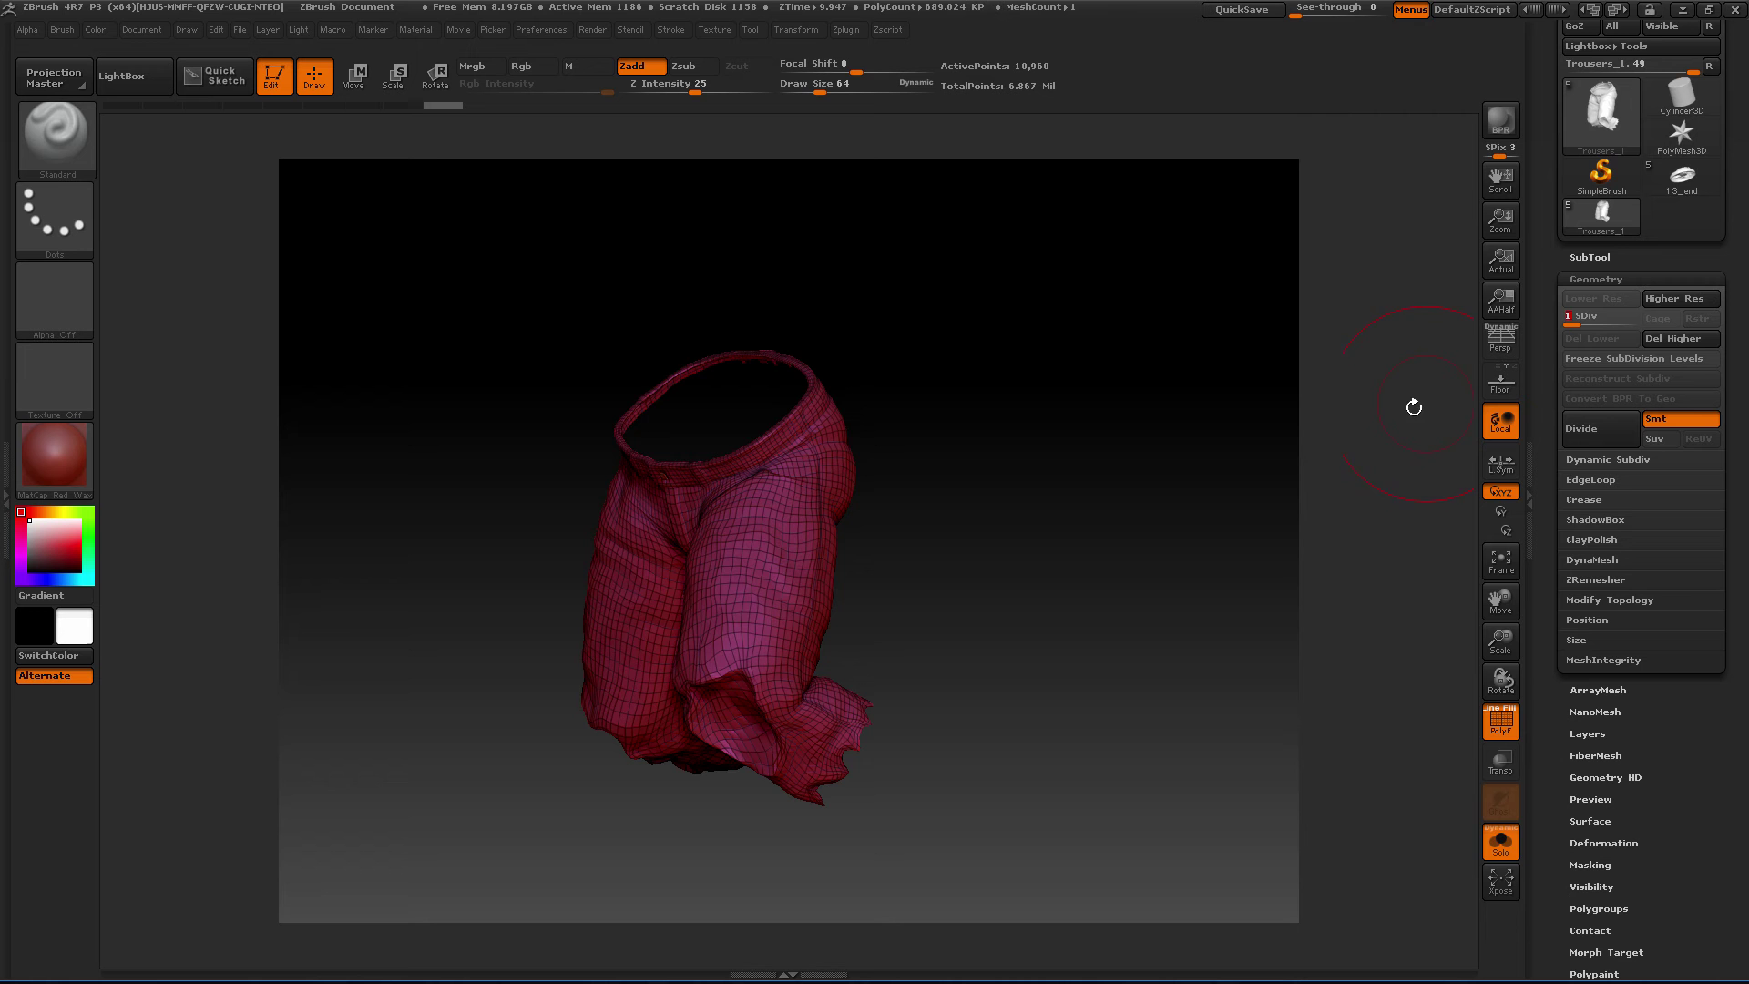
drag(1047, 531, 1135, 559)
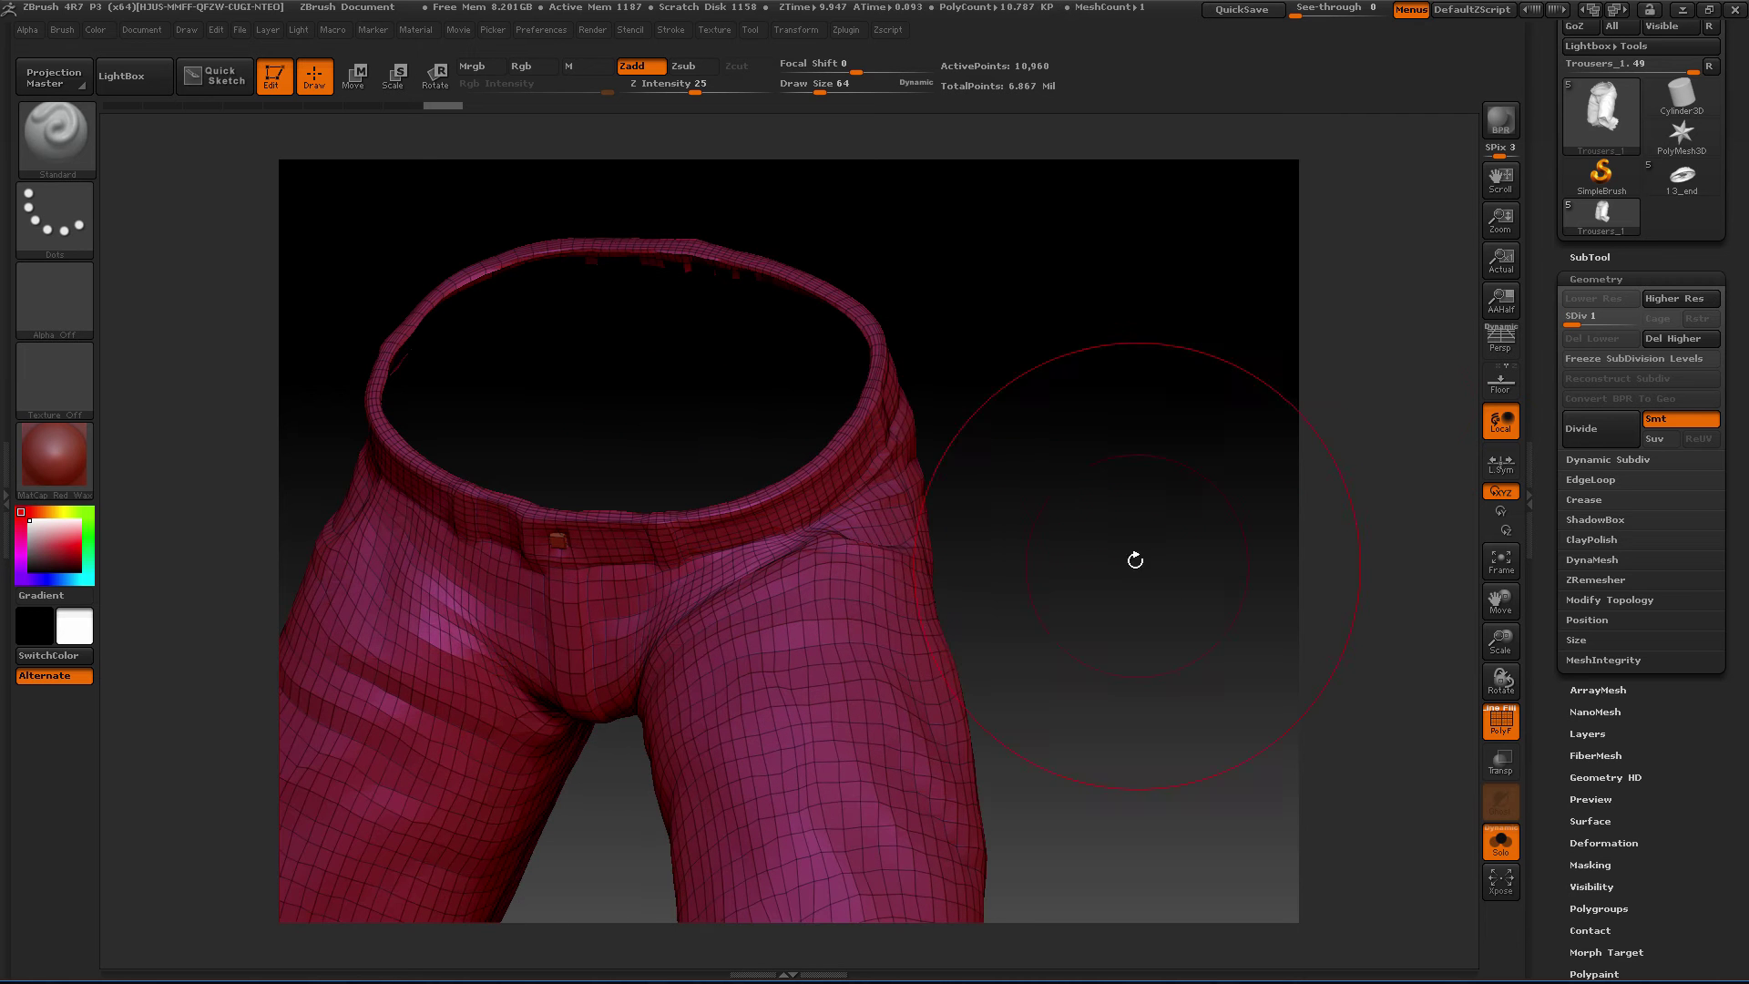
ctrl+shift+click(1128, 542)
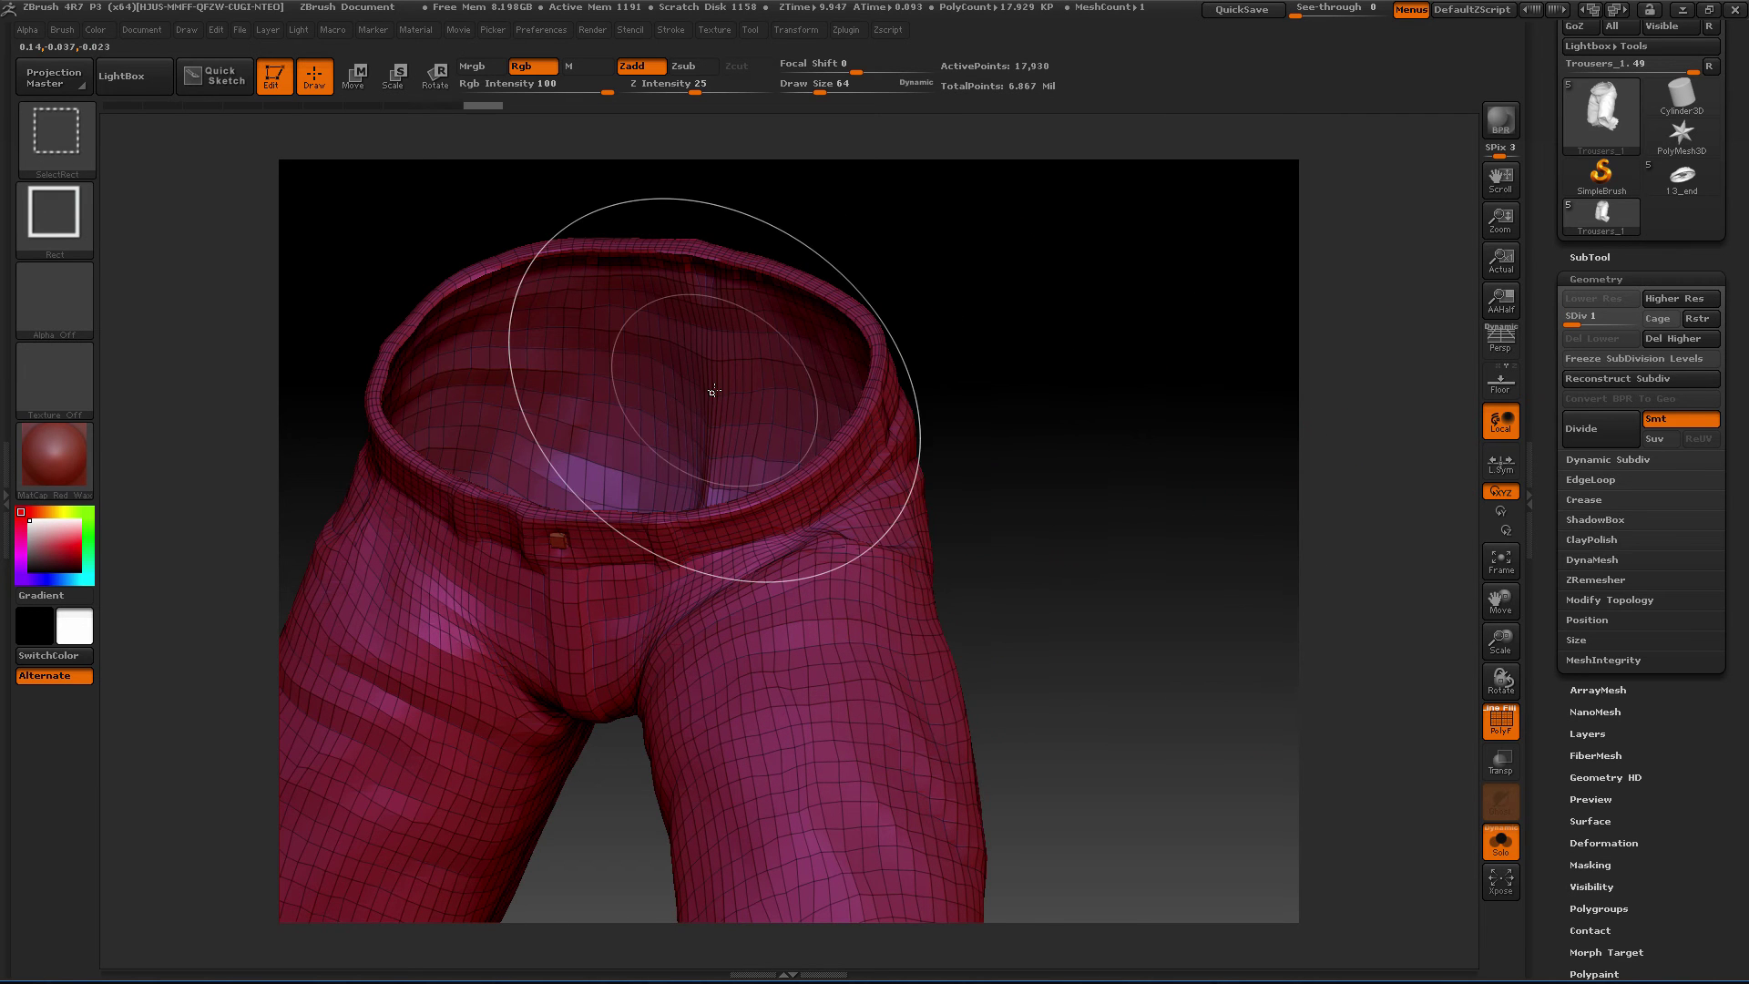
Hide the waist interior with a selection rectangle and apply Modify Topology > Del Hidden.
ctrl+alt+shift+drag(714, 391, 914, 469)
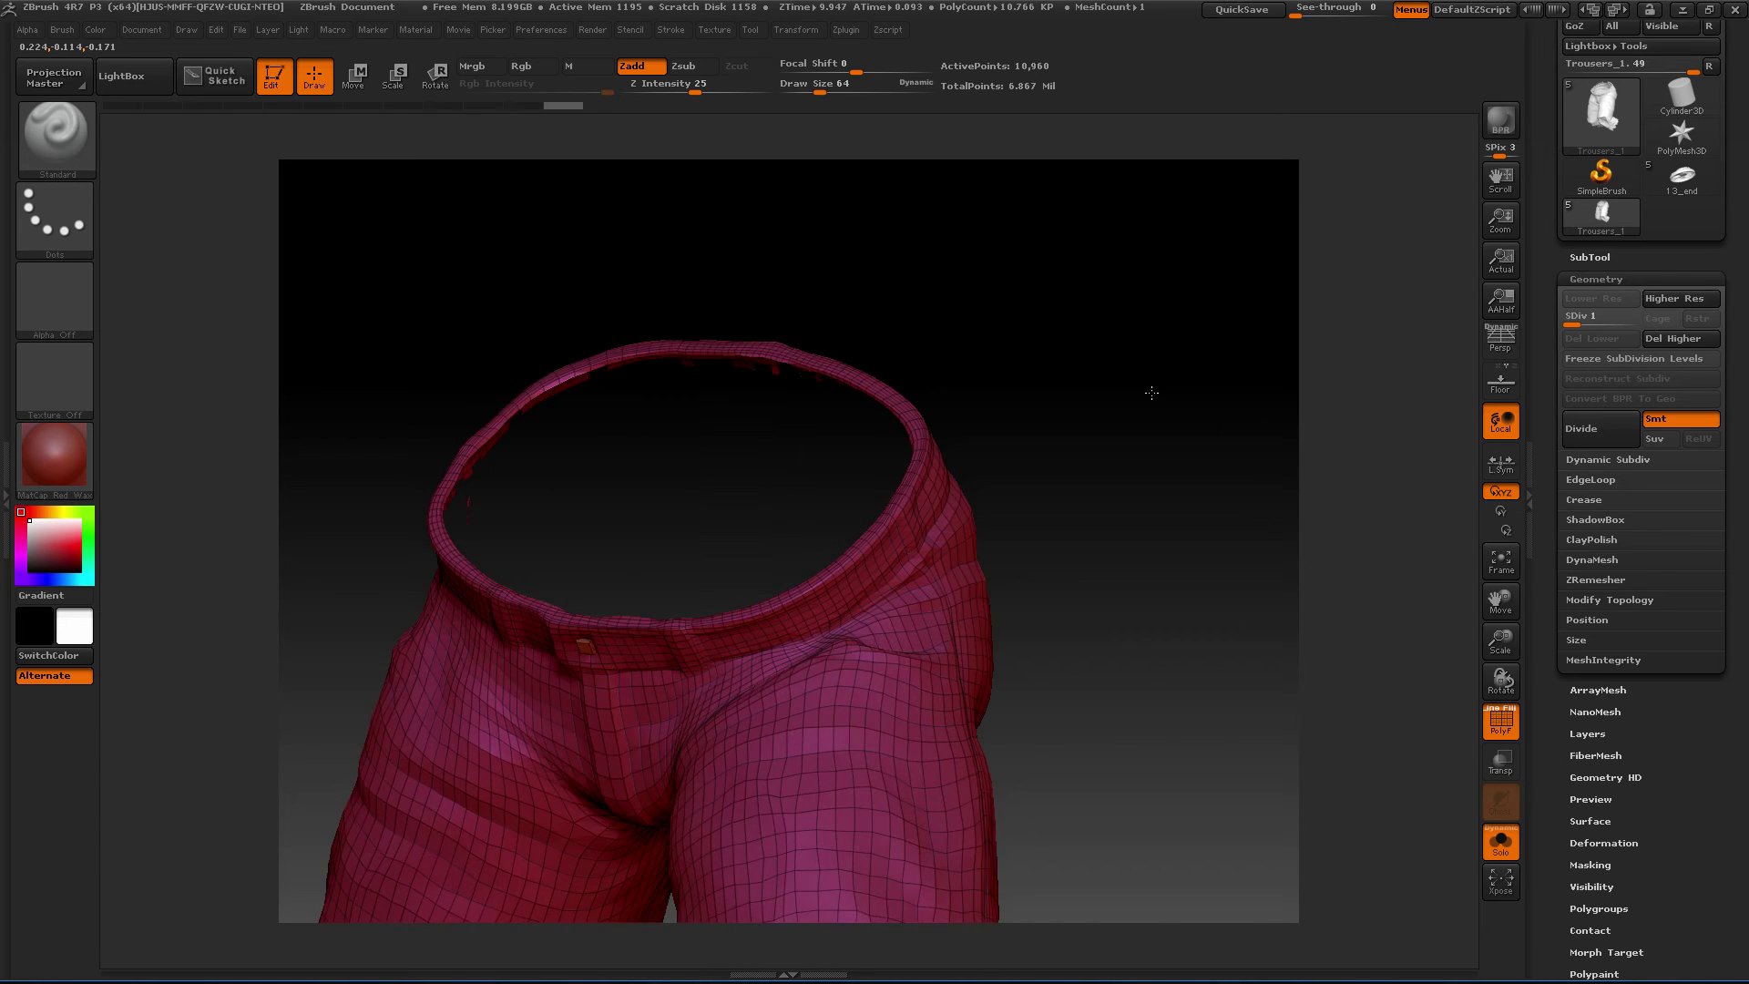
drag(1151, 393, 1097, 504)
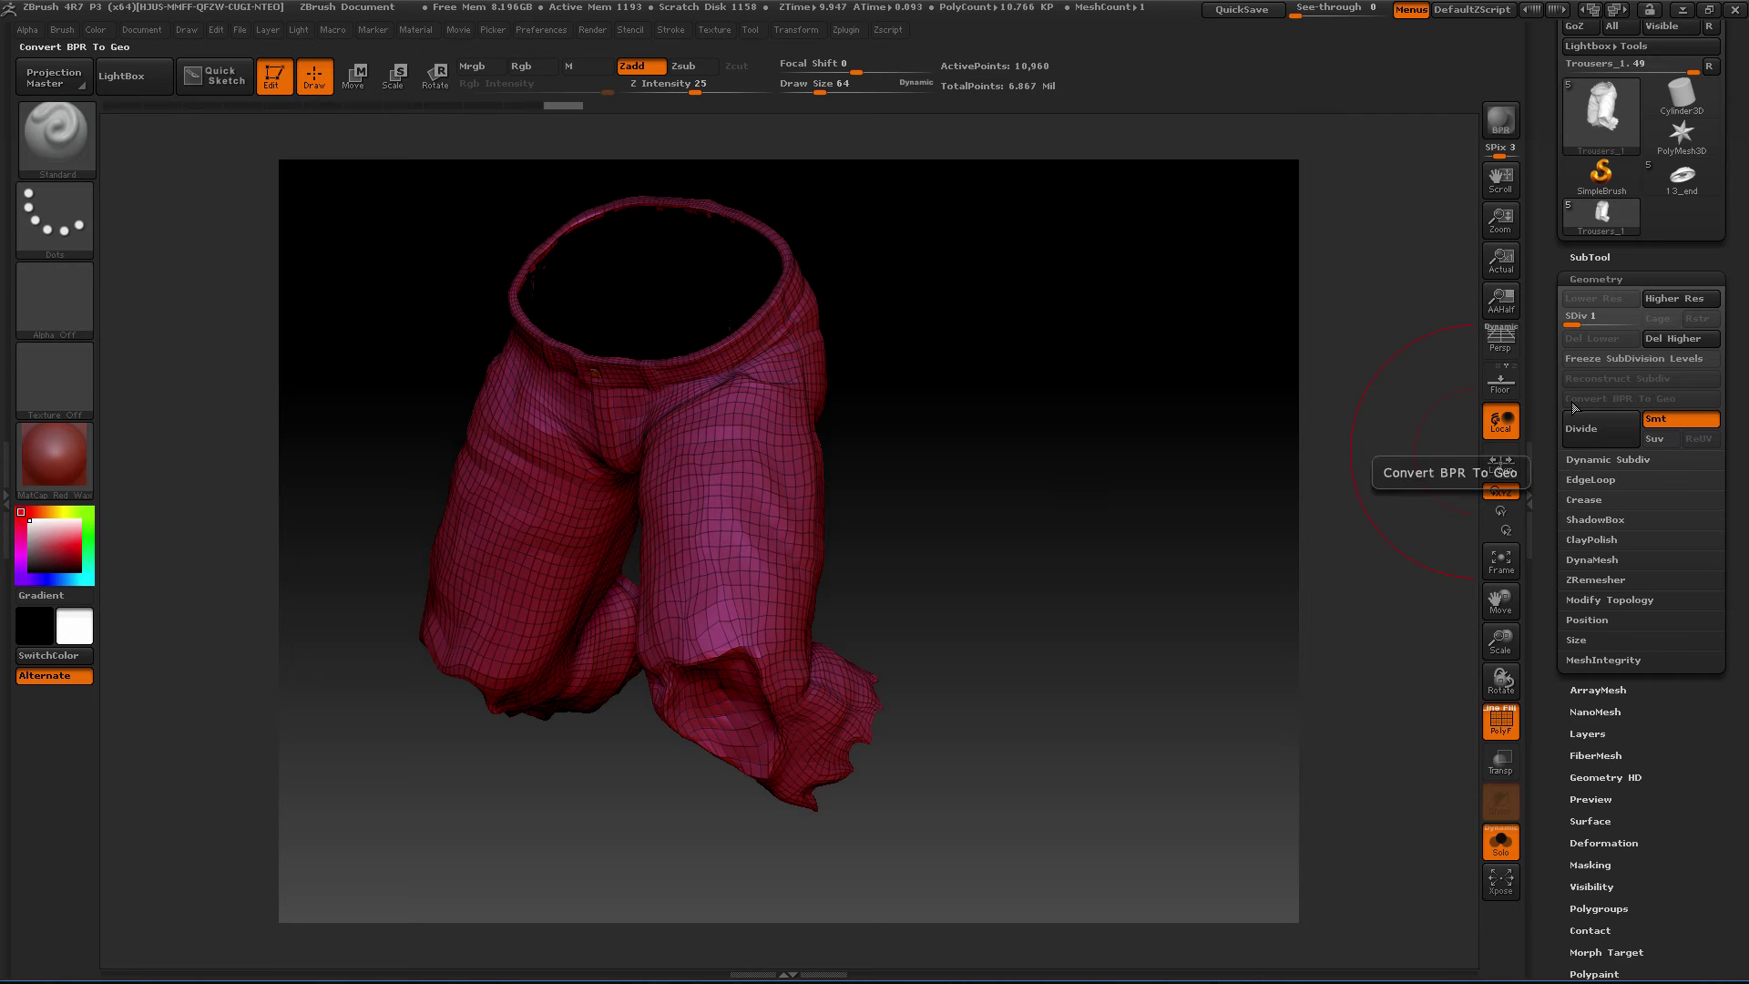
click(1582, 600)
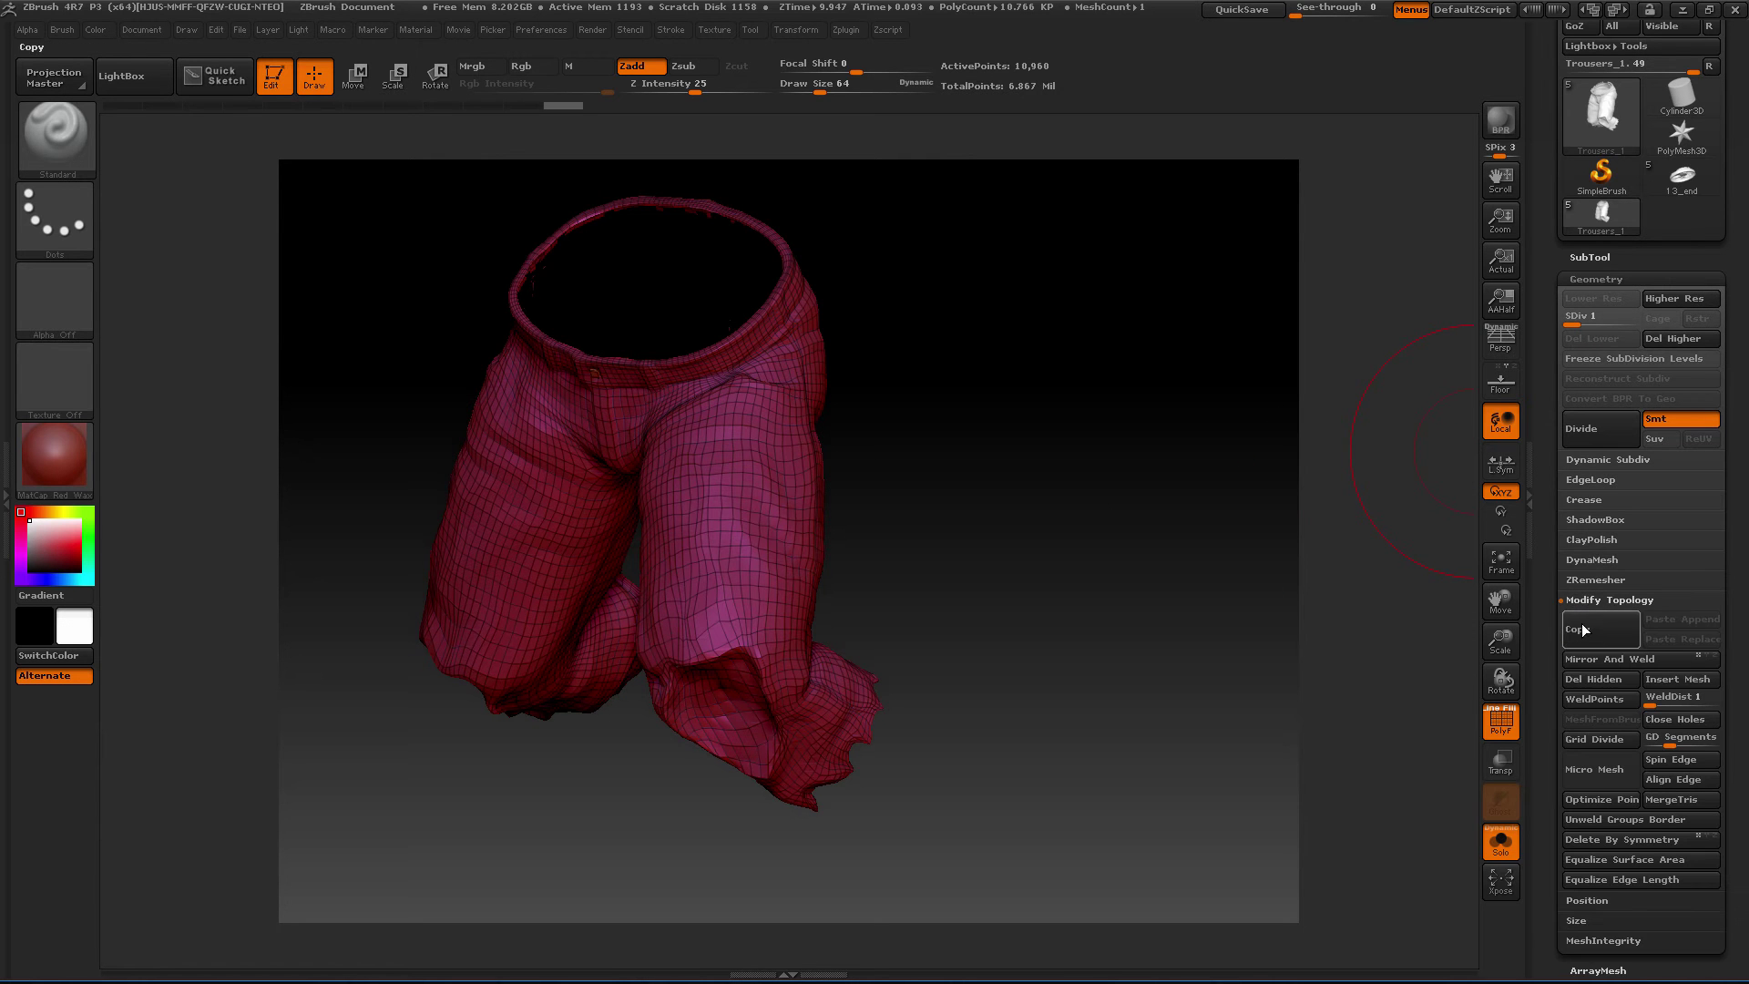
click(1586, 679)
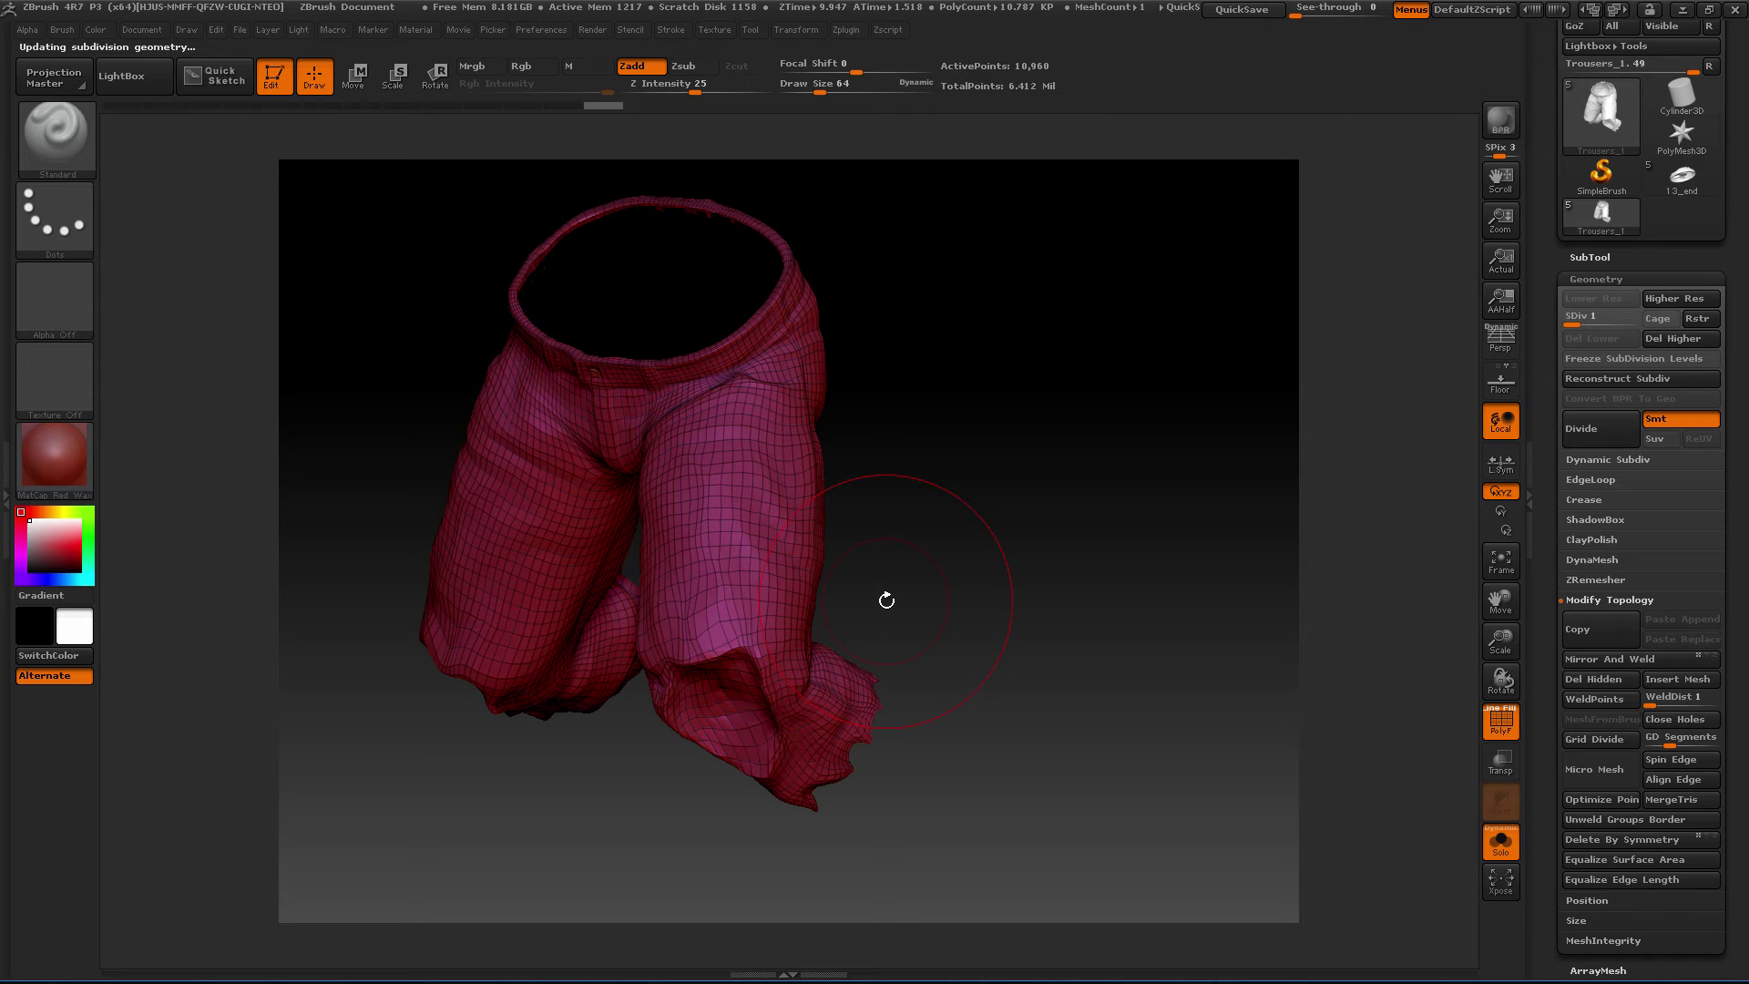
Raise the trousers back to a higher subdivision level and check the result.
drag(1066, 531, 1166, 511)
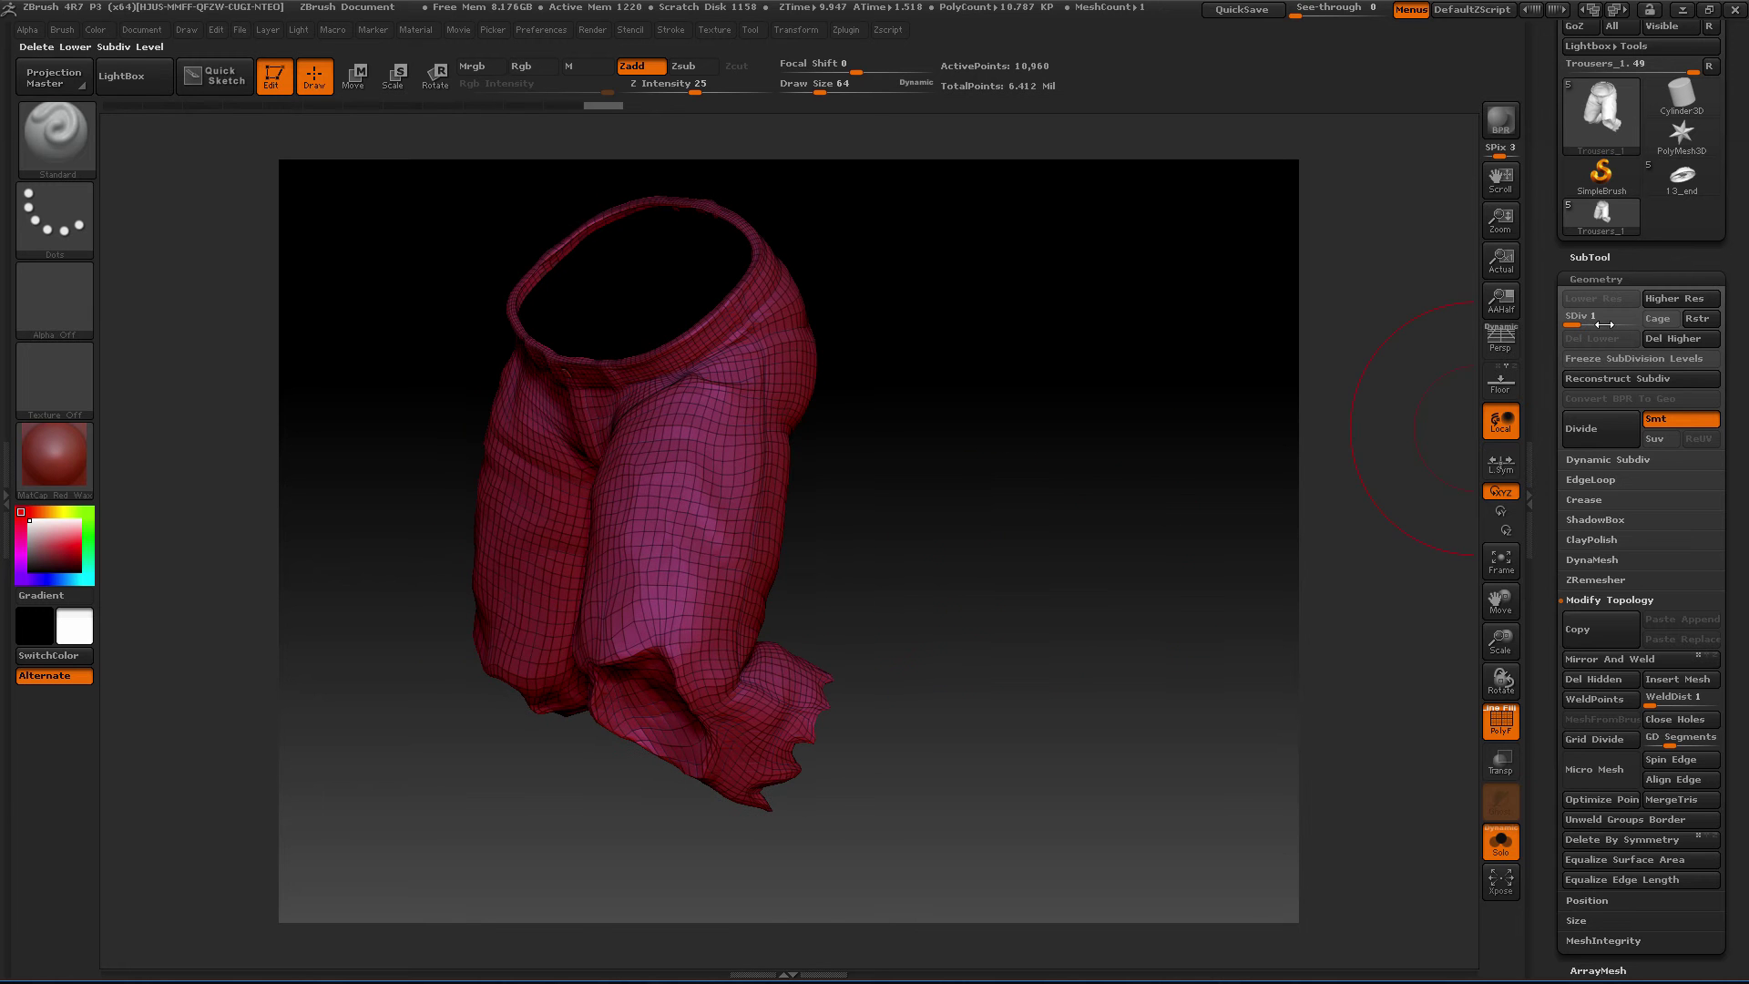
drag(1604, 324, 1629, 319)
drag(1156, 480, 1011, 510)
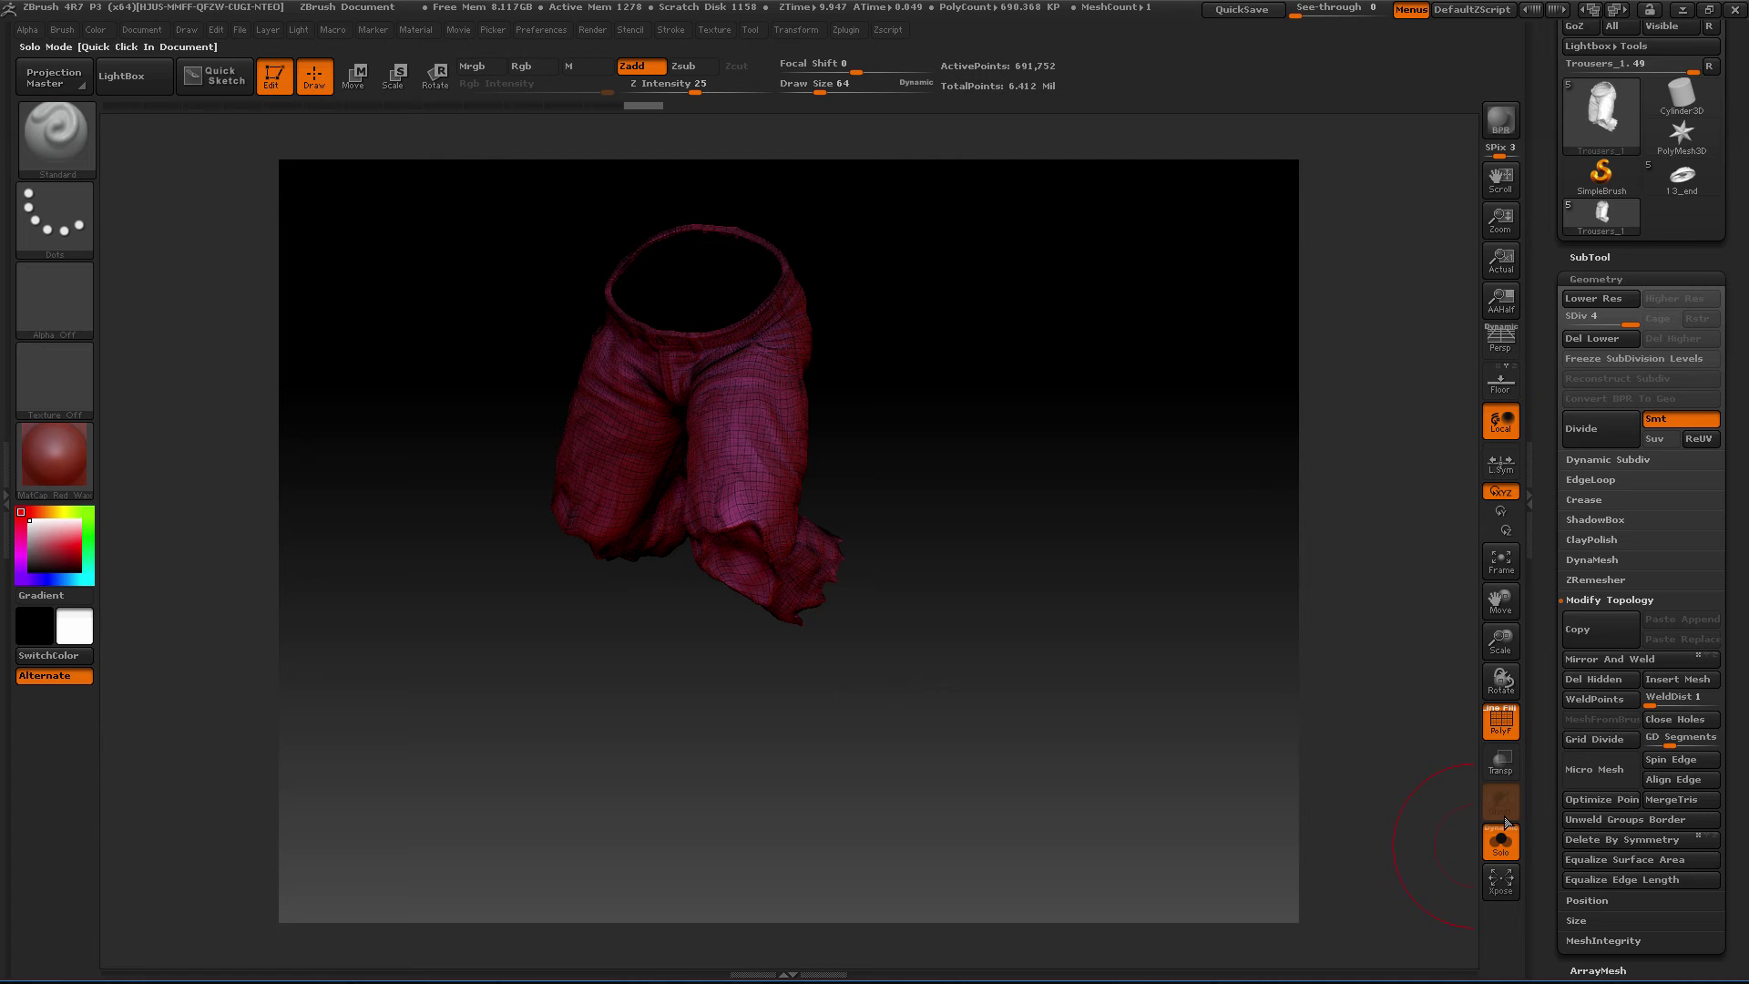
Turn off Solo to show the whole werewolf on its rock base and expand the subtool list.
click(1501, 843)
drag(1167, 292, 1034, 421)
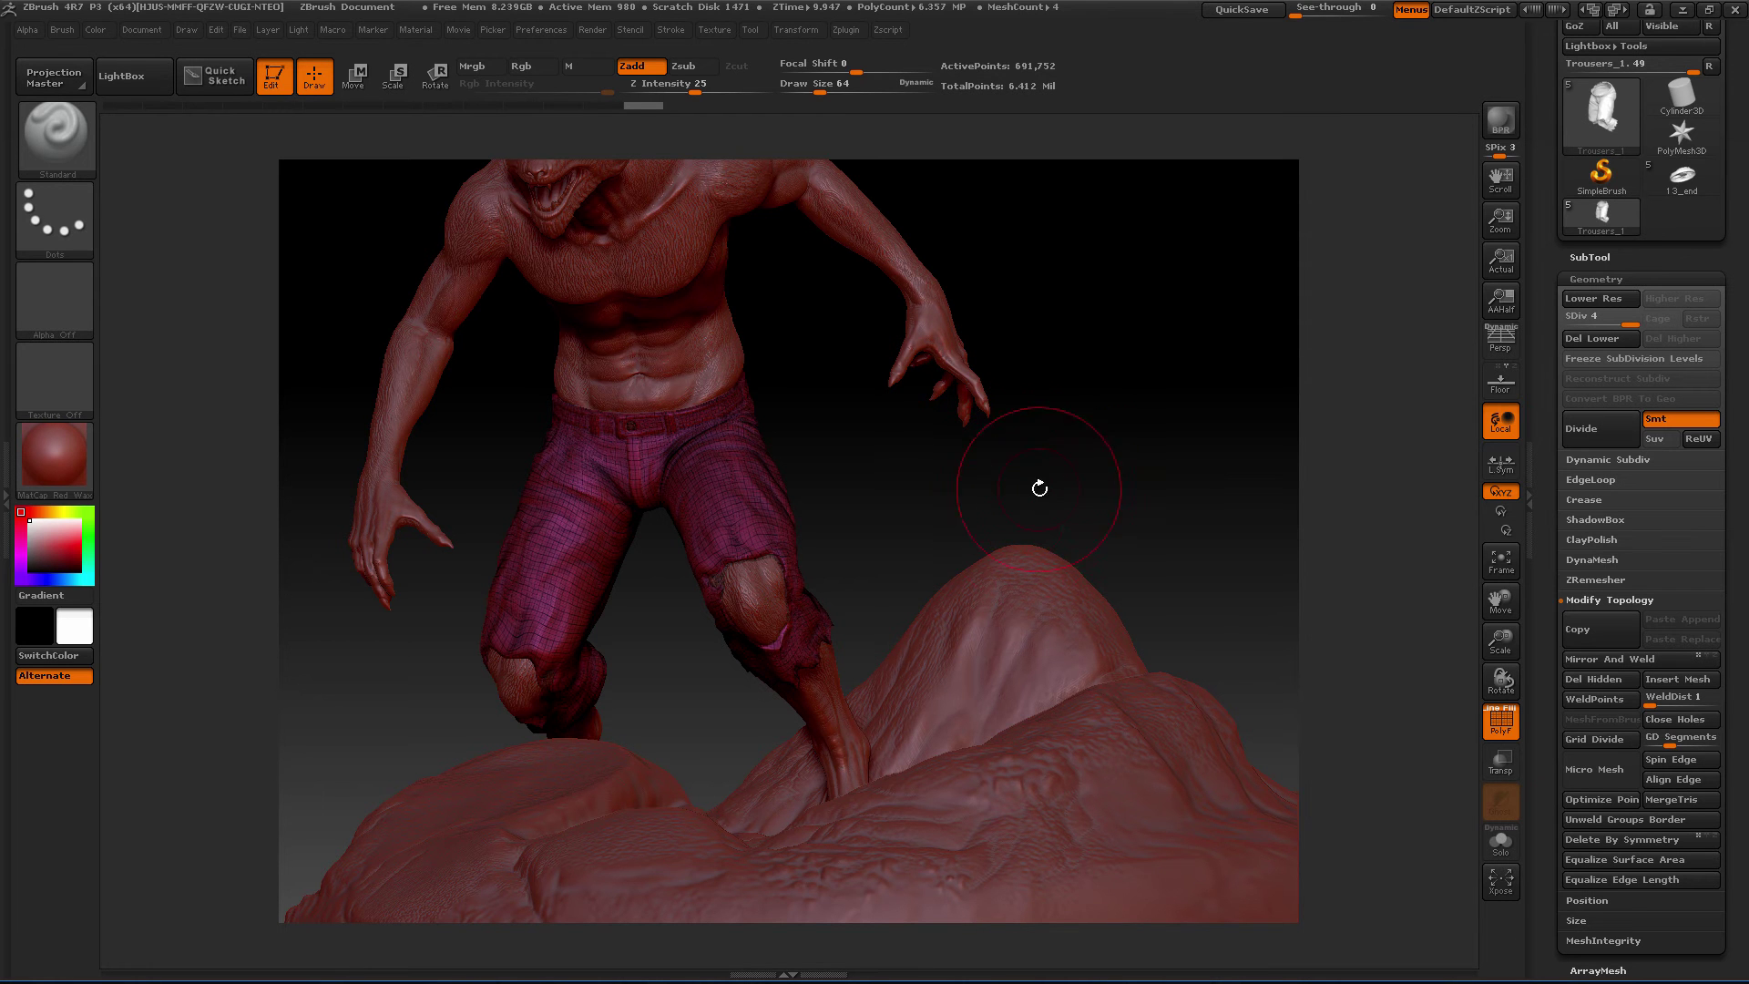
mouse_move(1039, 488)
mouse_down()
mouse_move(1129, 422)
mouse_move(1078, 407)
mouse_move(1053, 461)
mouse_move(1034, 379)
mouse_move(1062, 469)
mouse_move(1184, 437)
mouse_up()
click(1590, 257)
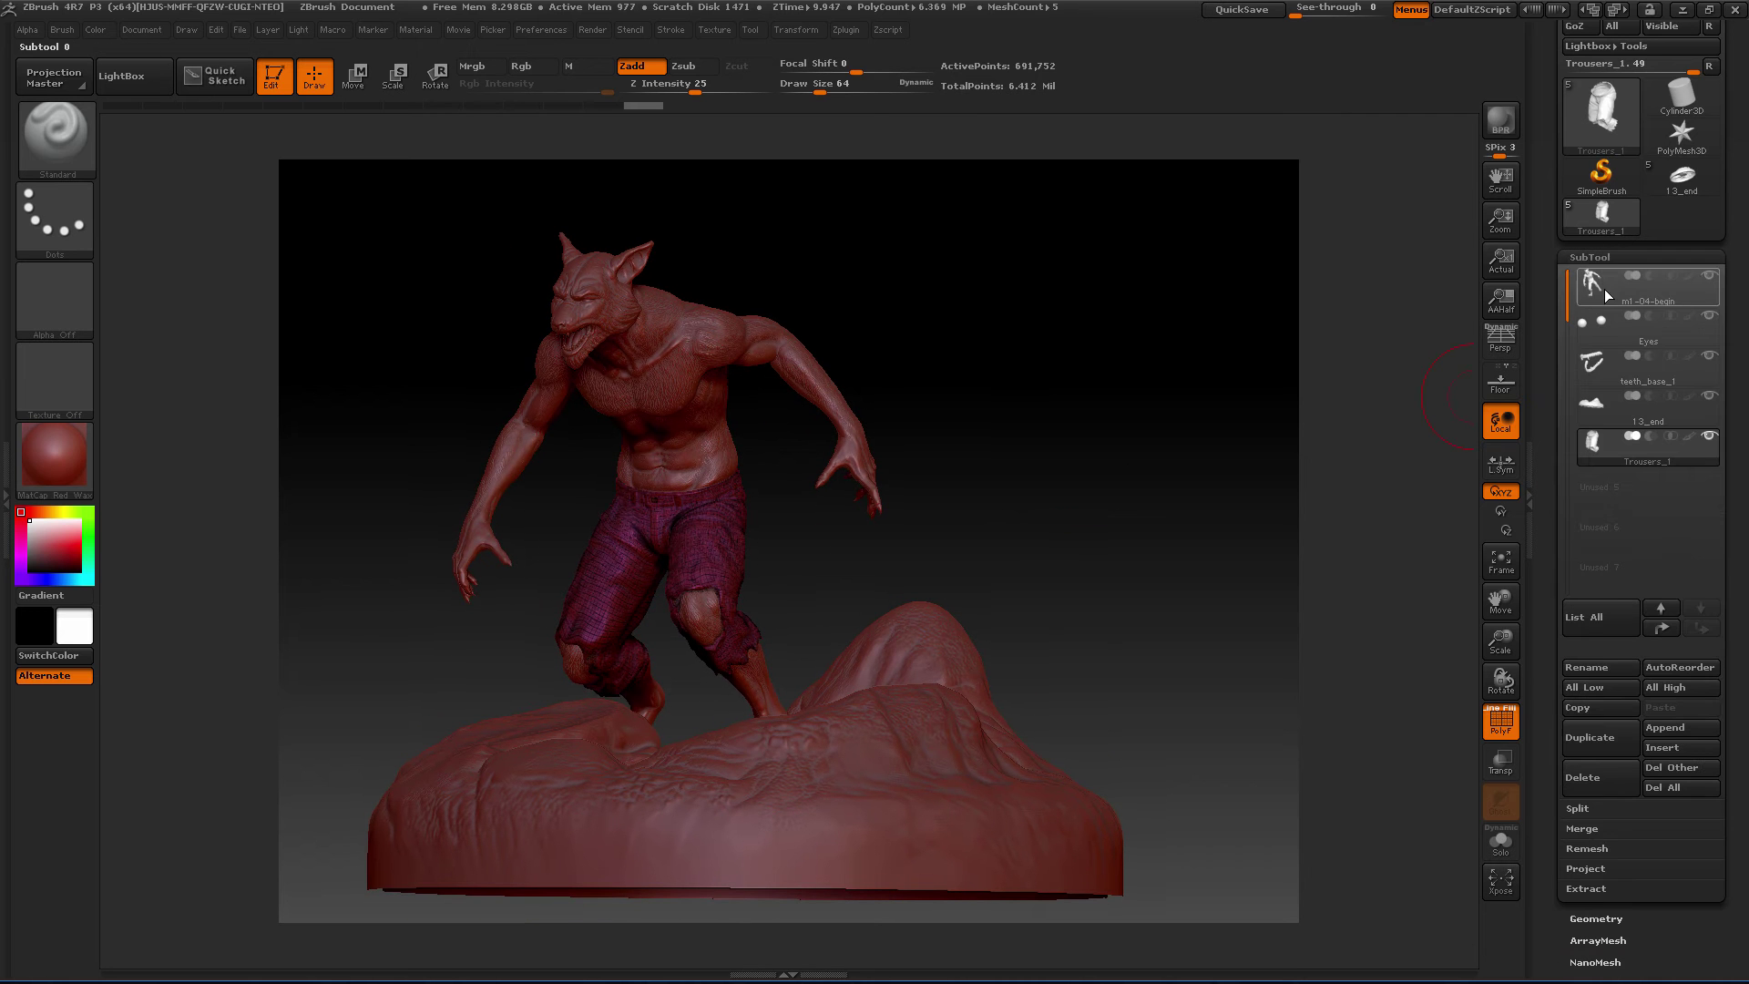
drag(1163, 359, 1176, 432)
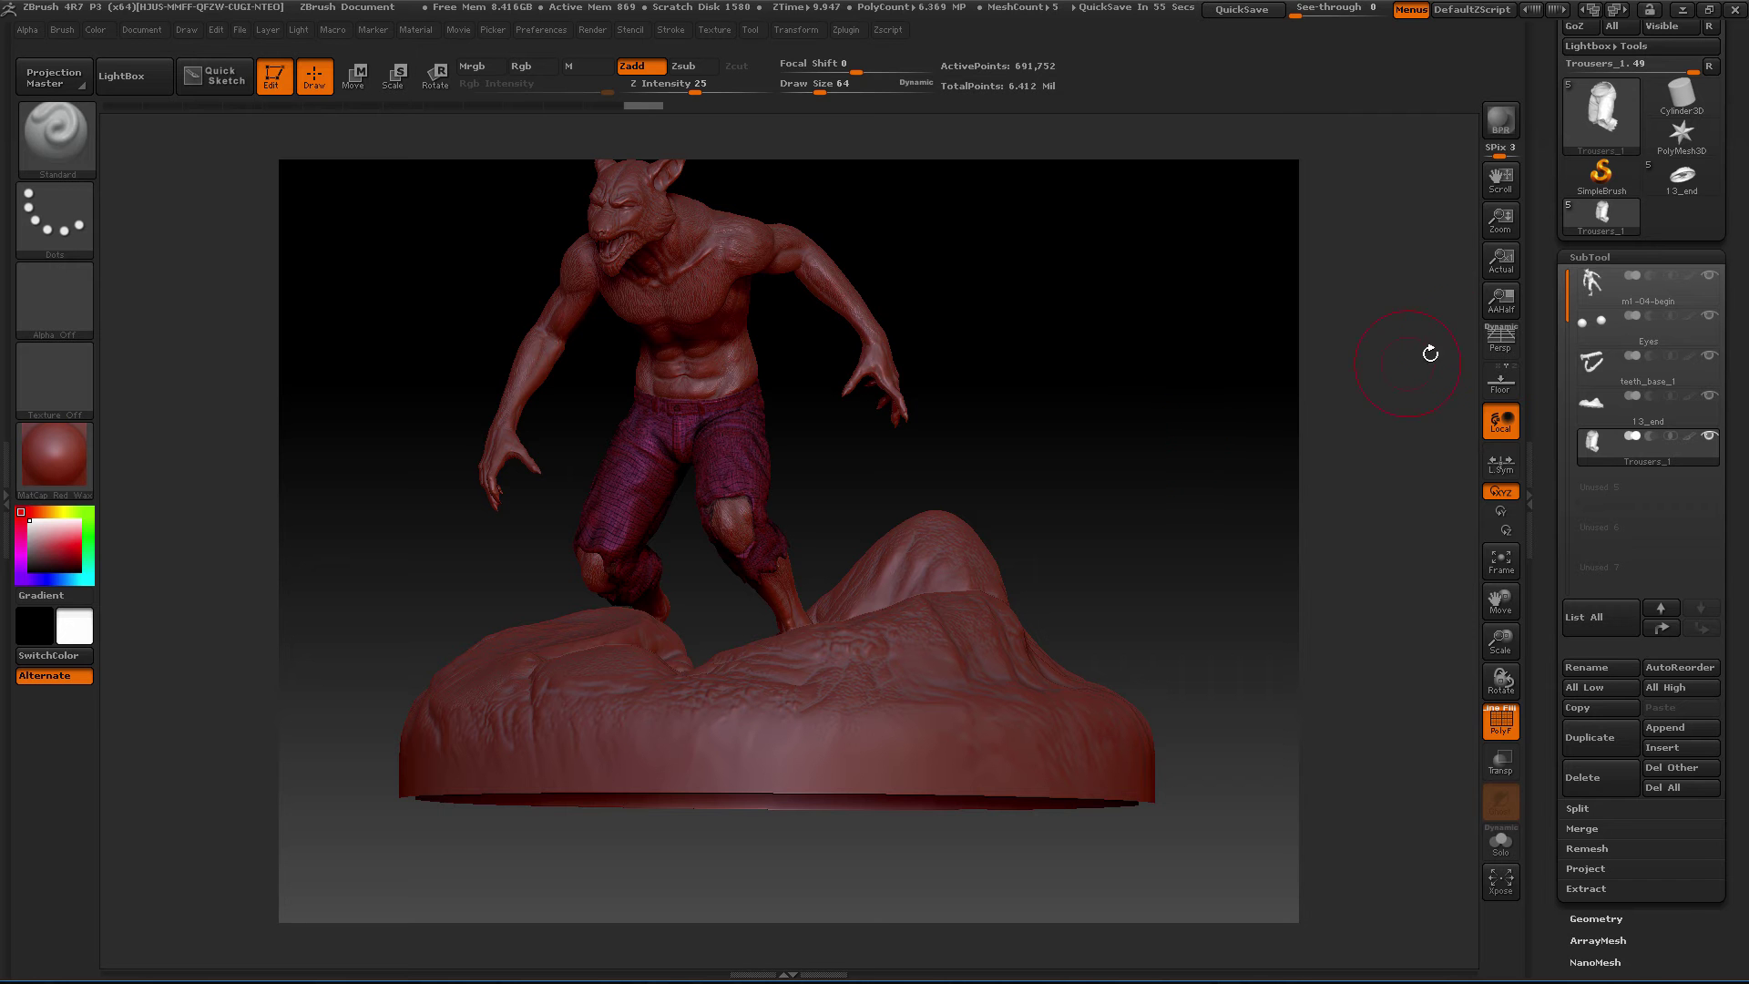
In Tool > Export, enable Txr and turn Grp off, keeping Quad and Mrg on.
drag(1548, 365, 1573, 169)
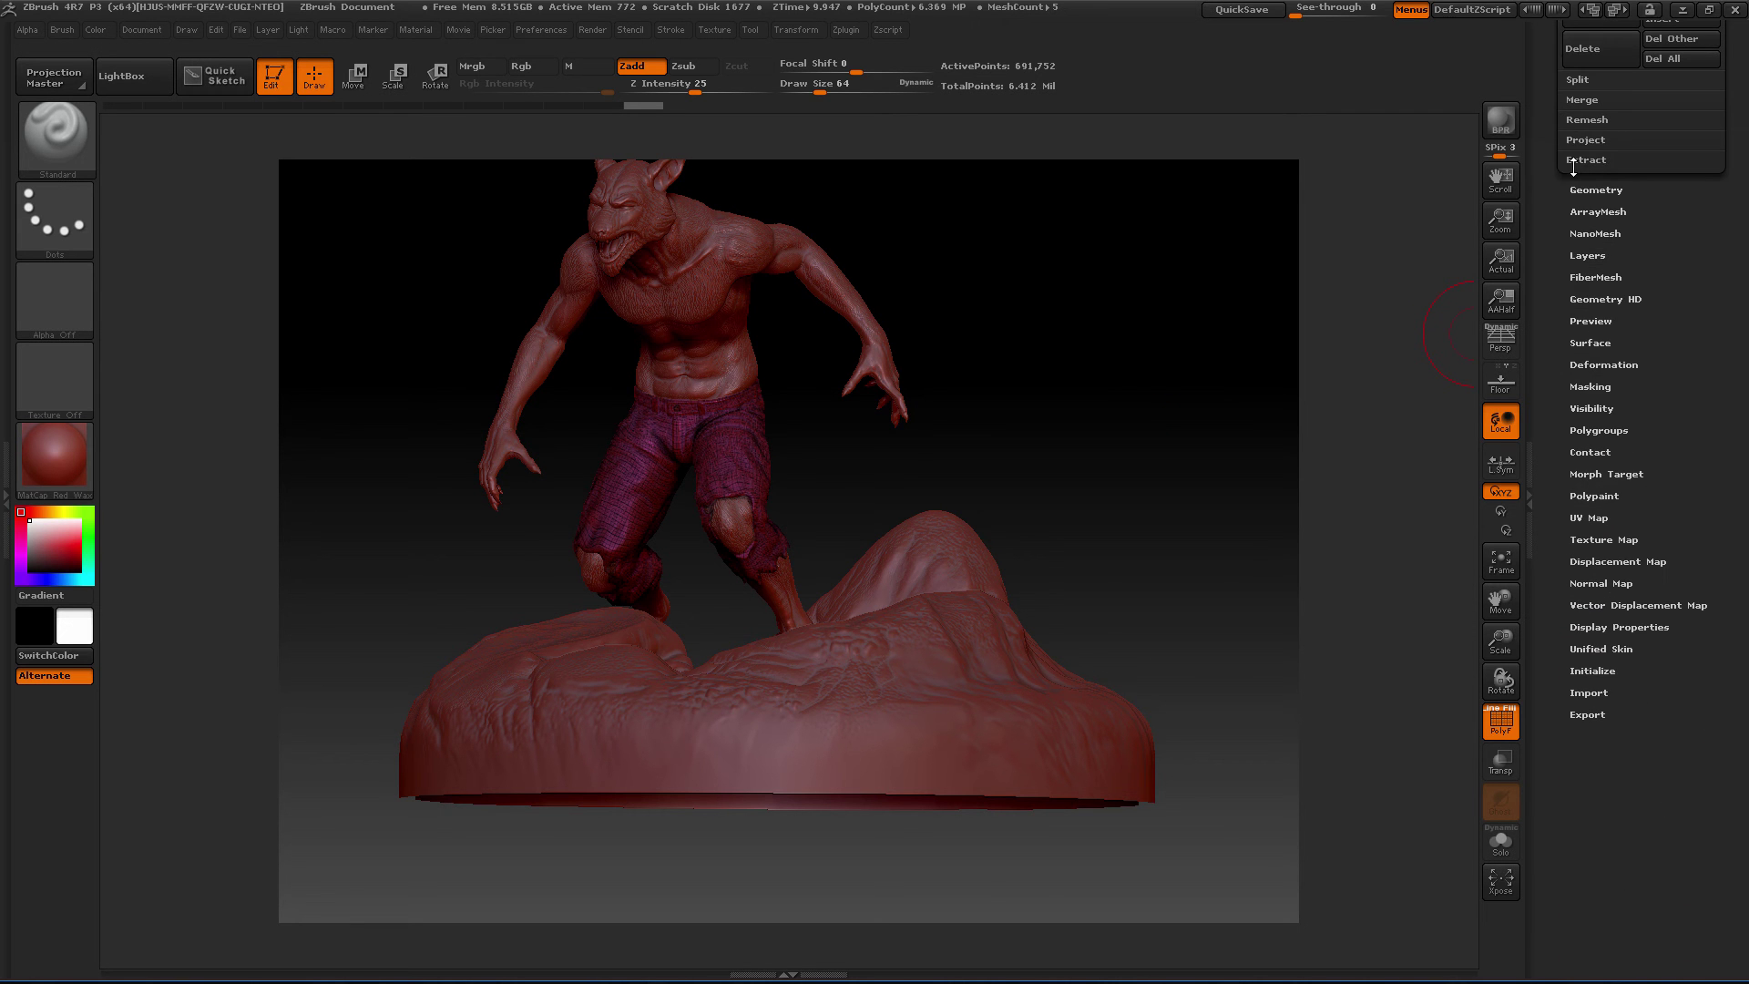
click(1587, 715)
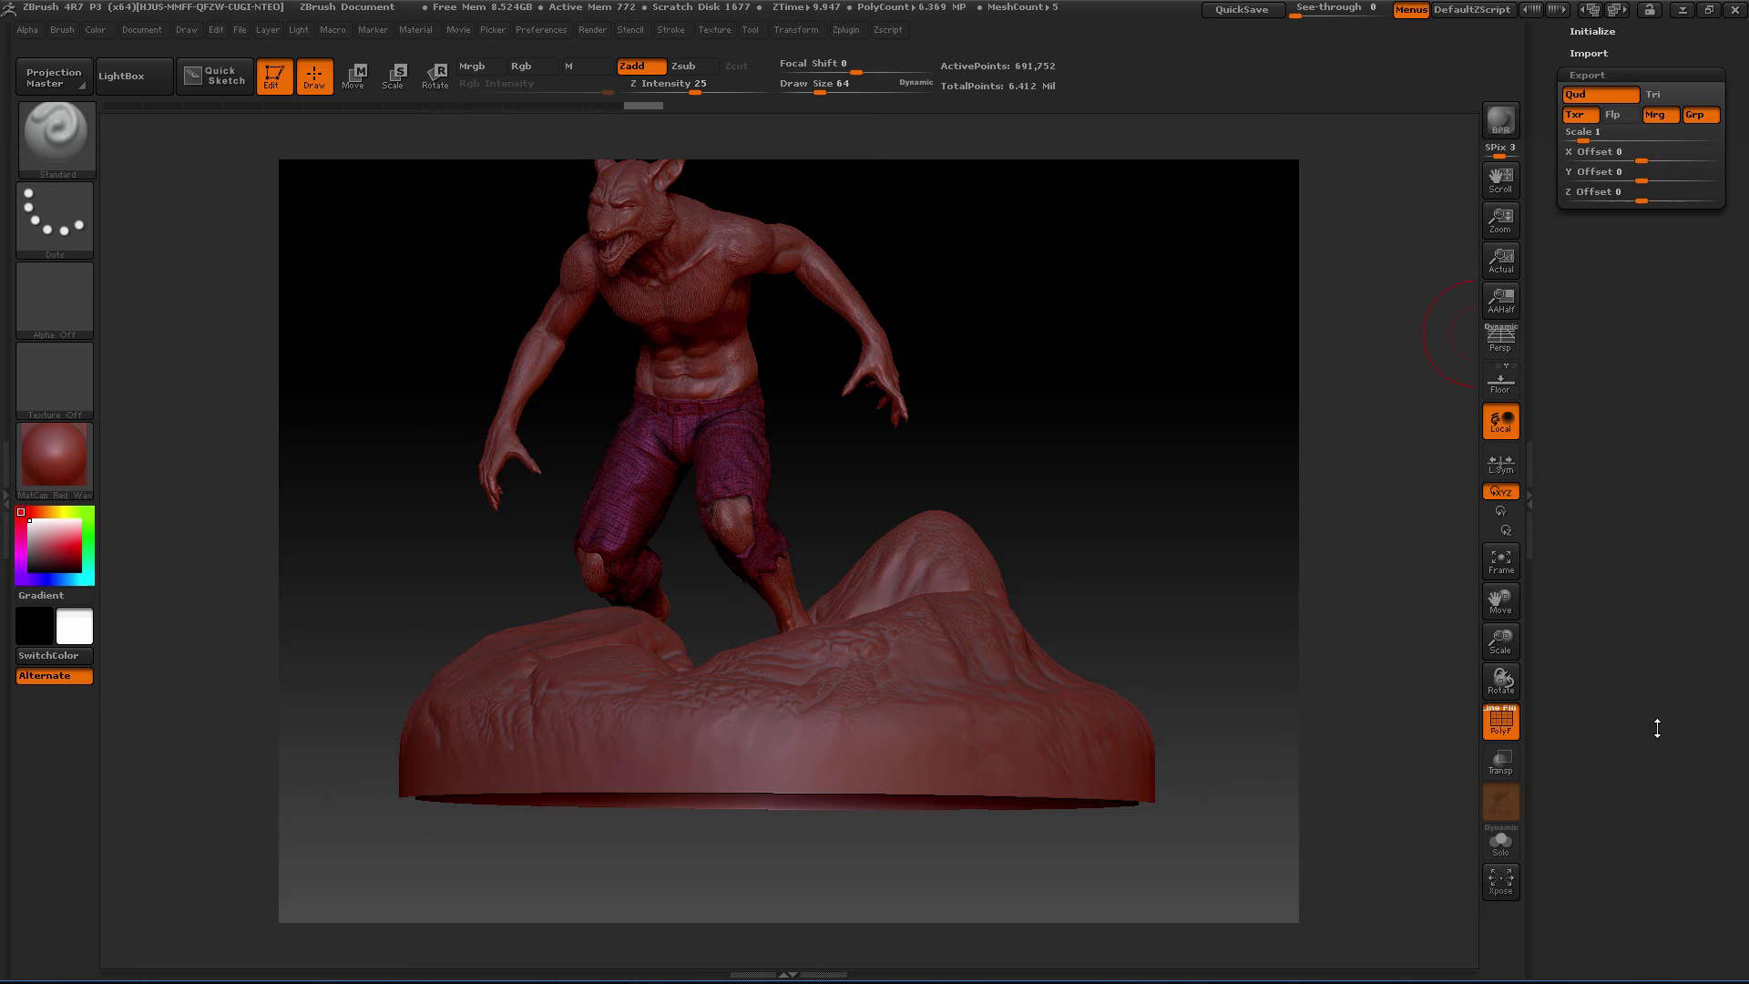
drag(1651, 340, 1677, 491)
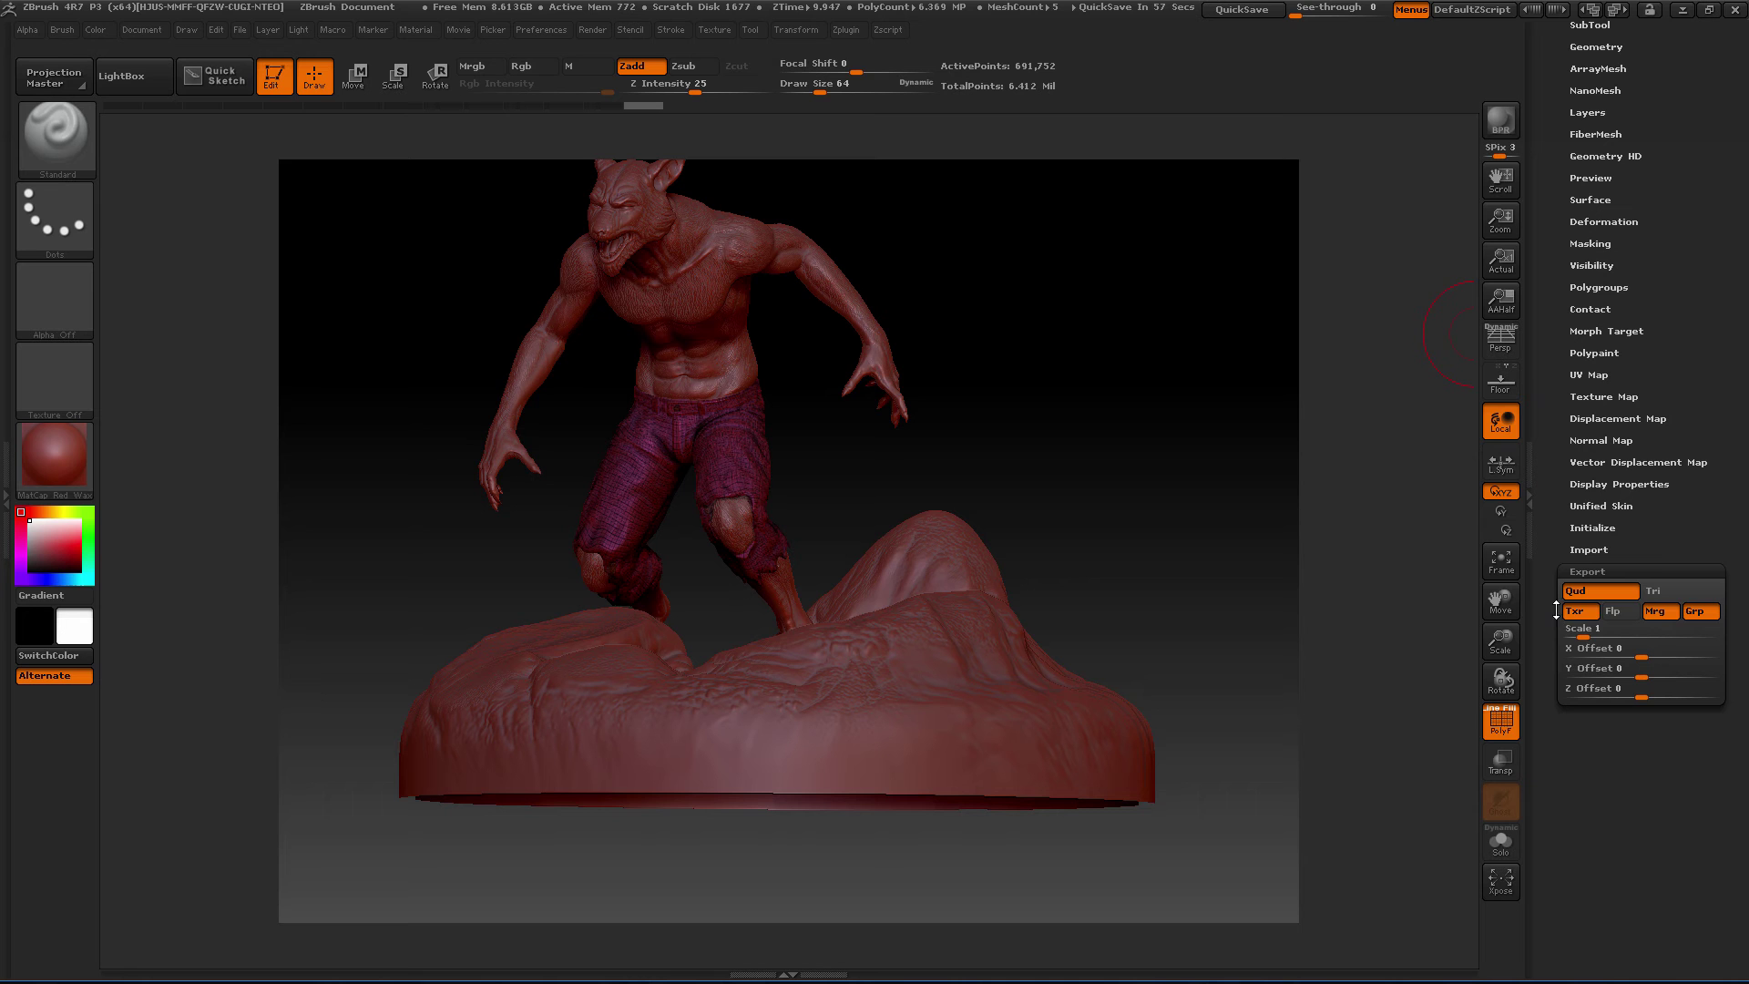
click(1583, 613)
drag(1190, 402, 1321, 473)
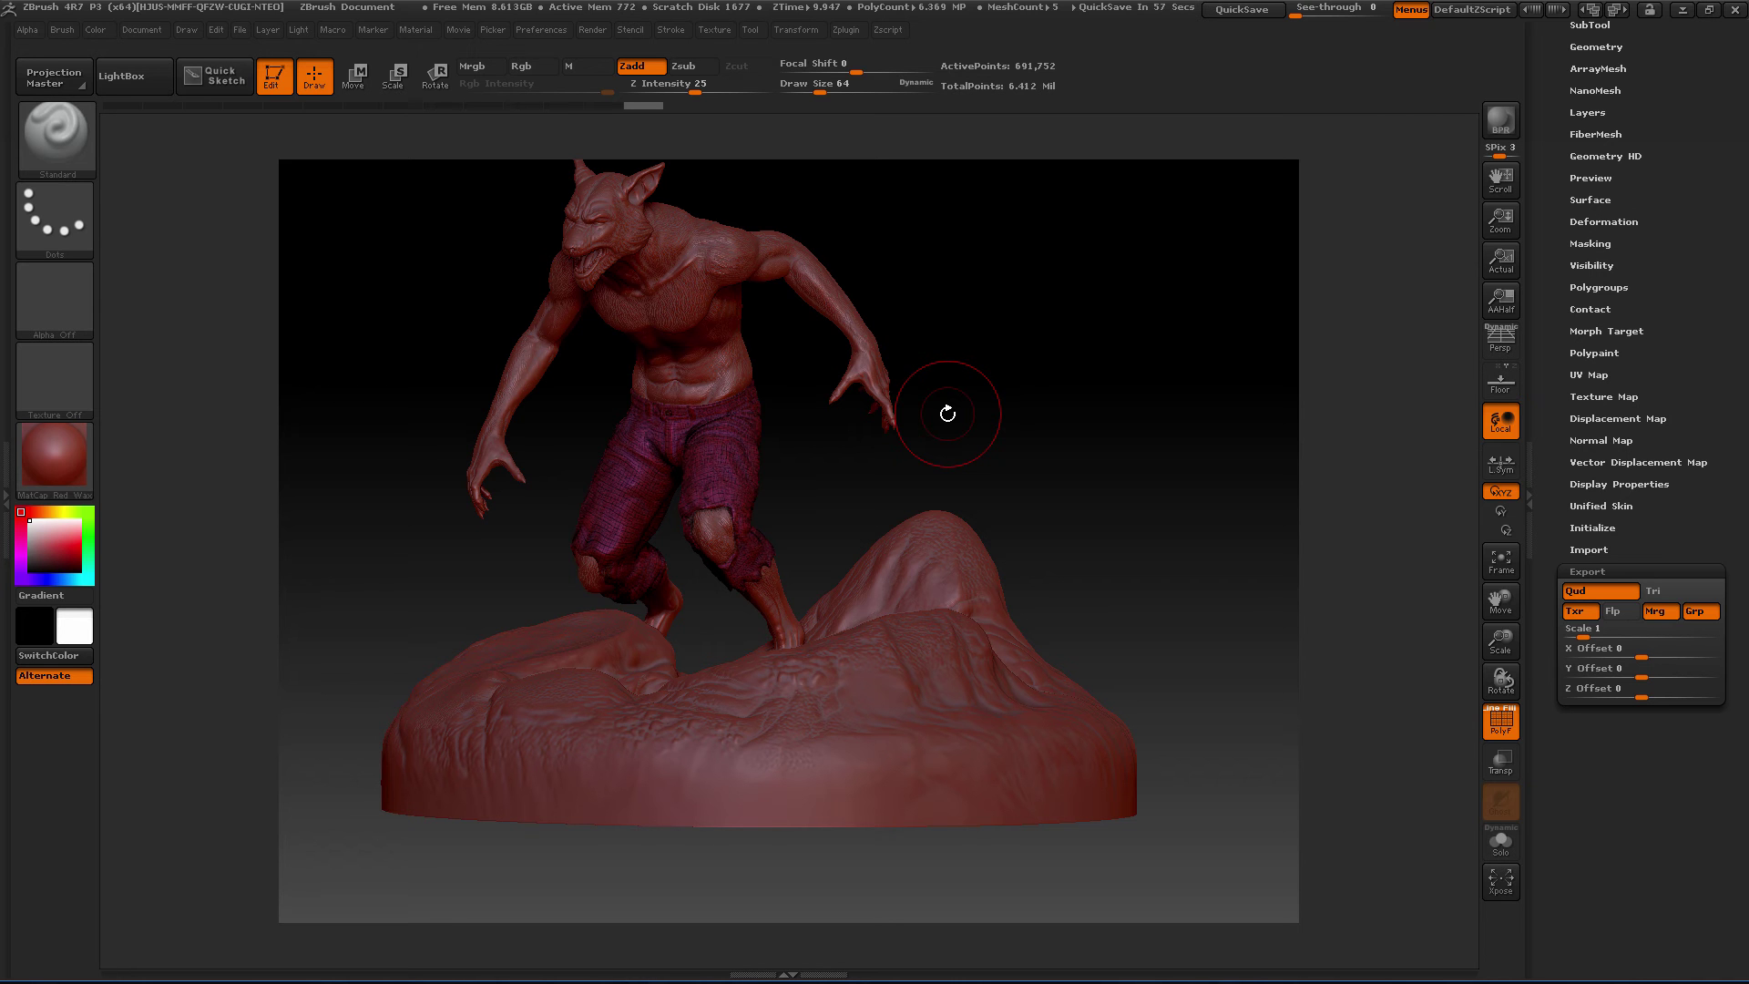
click(1696, 611)
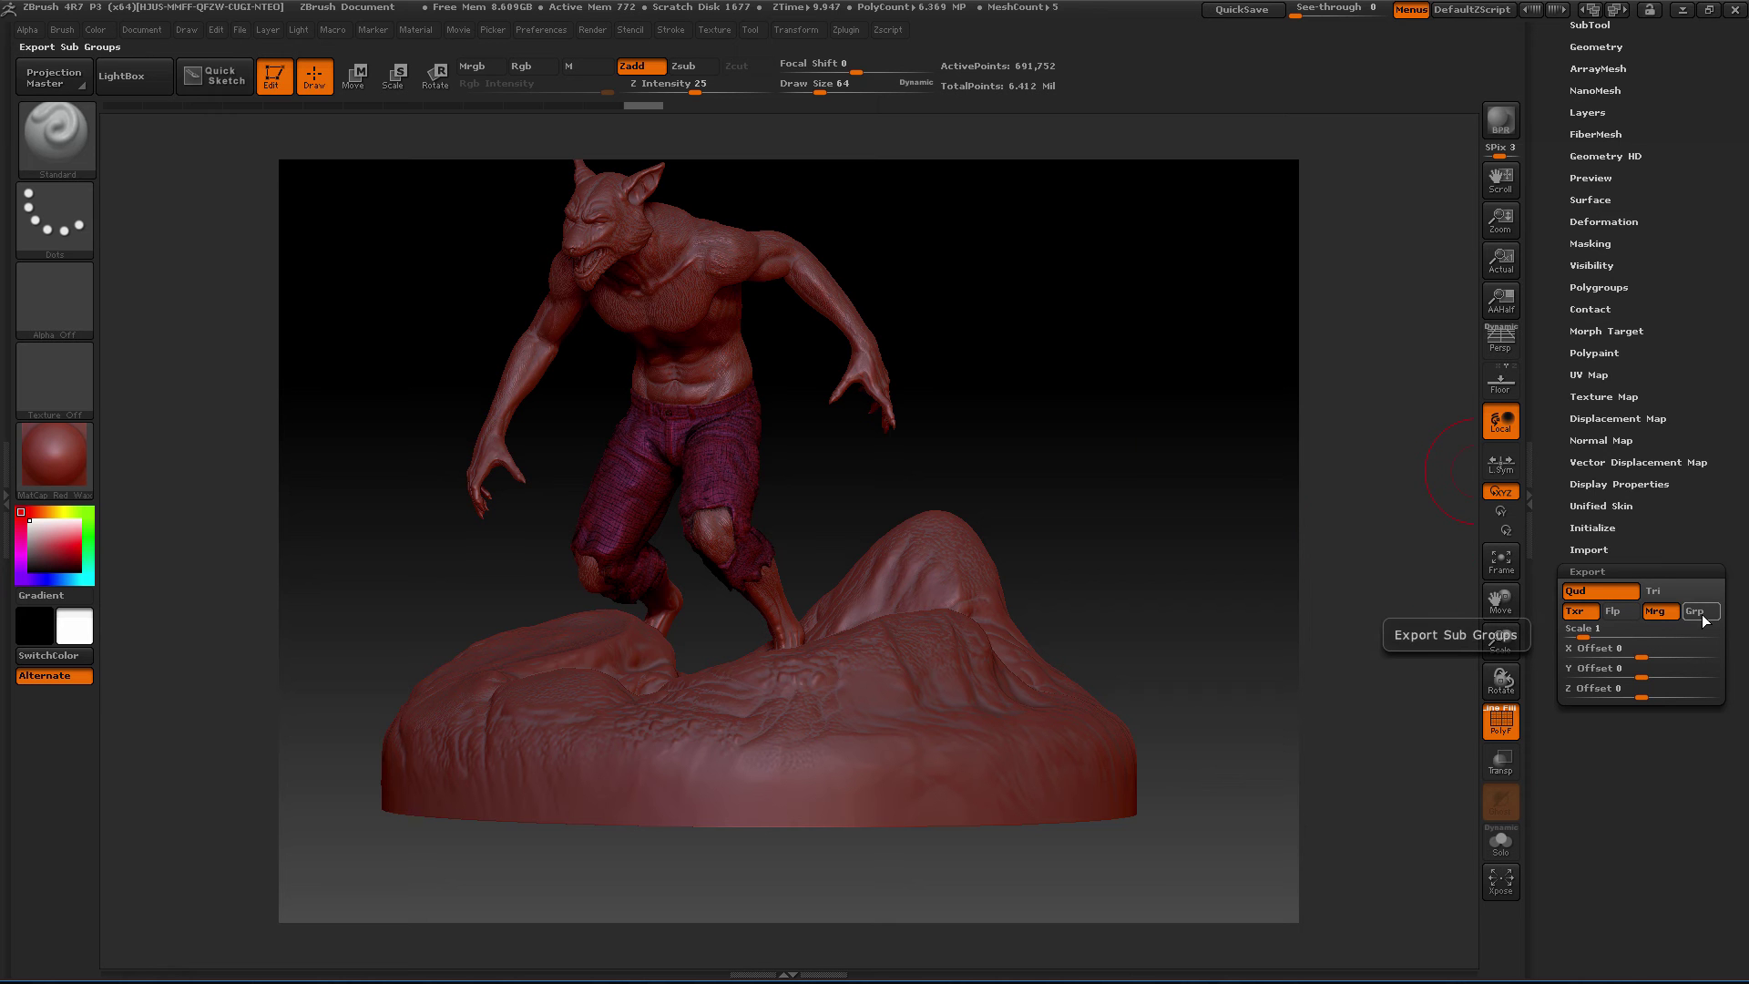
mouse_move(1077, 422)
mouse_down()
mouse_move(1107, 468)
mouse_move(1429, 605)
mouse_up()
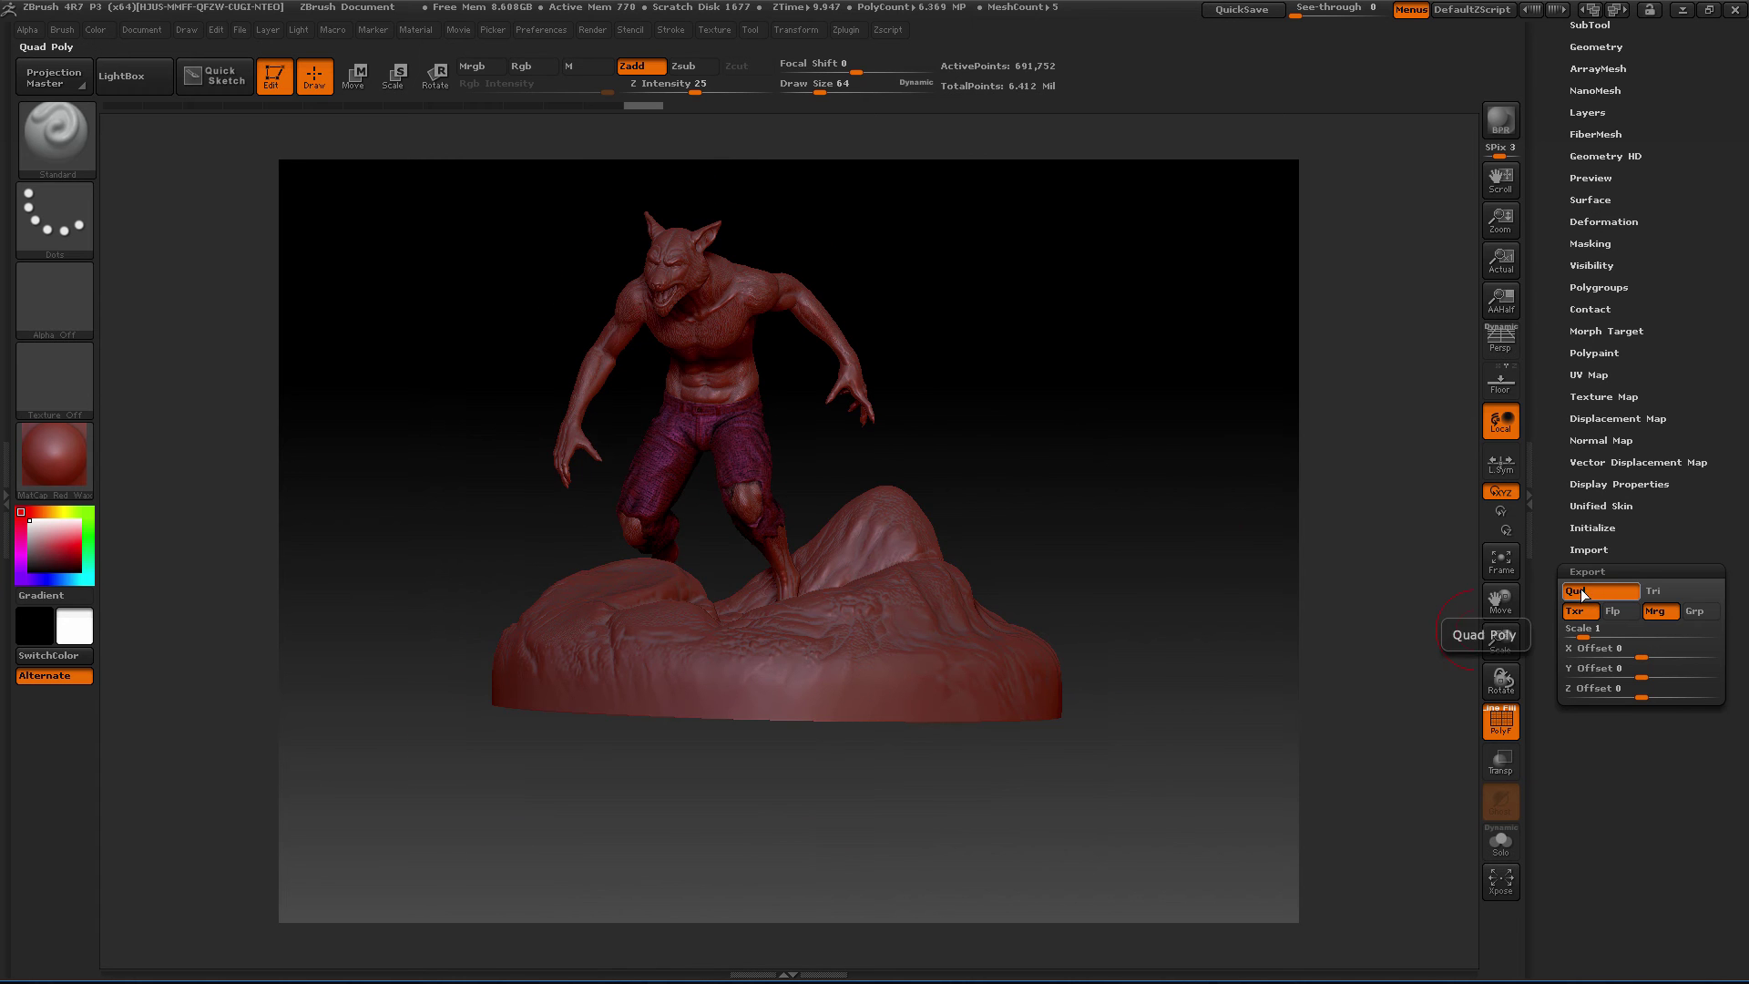
mouse_move(975, 294)
alt+mouse_down()
mouse_move(1003, 421)
mouse_move(1109, 456)
alt+mouse_up()
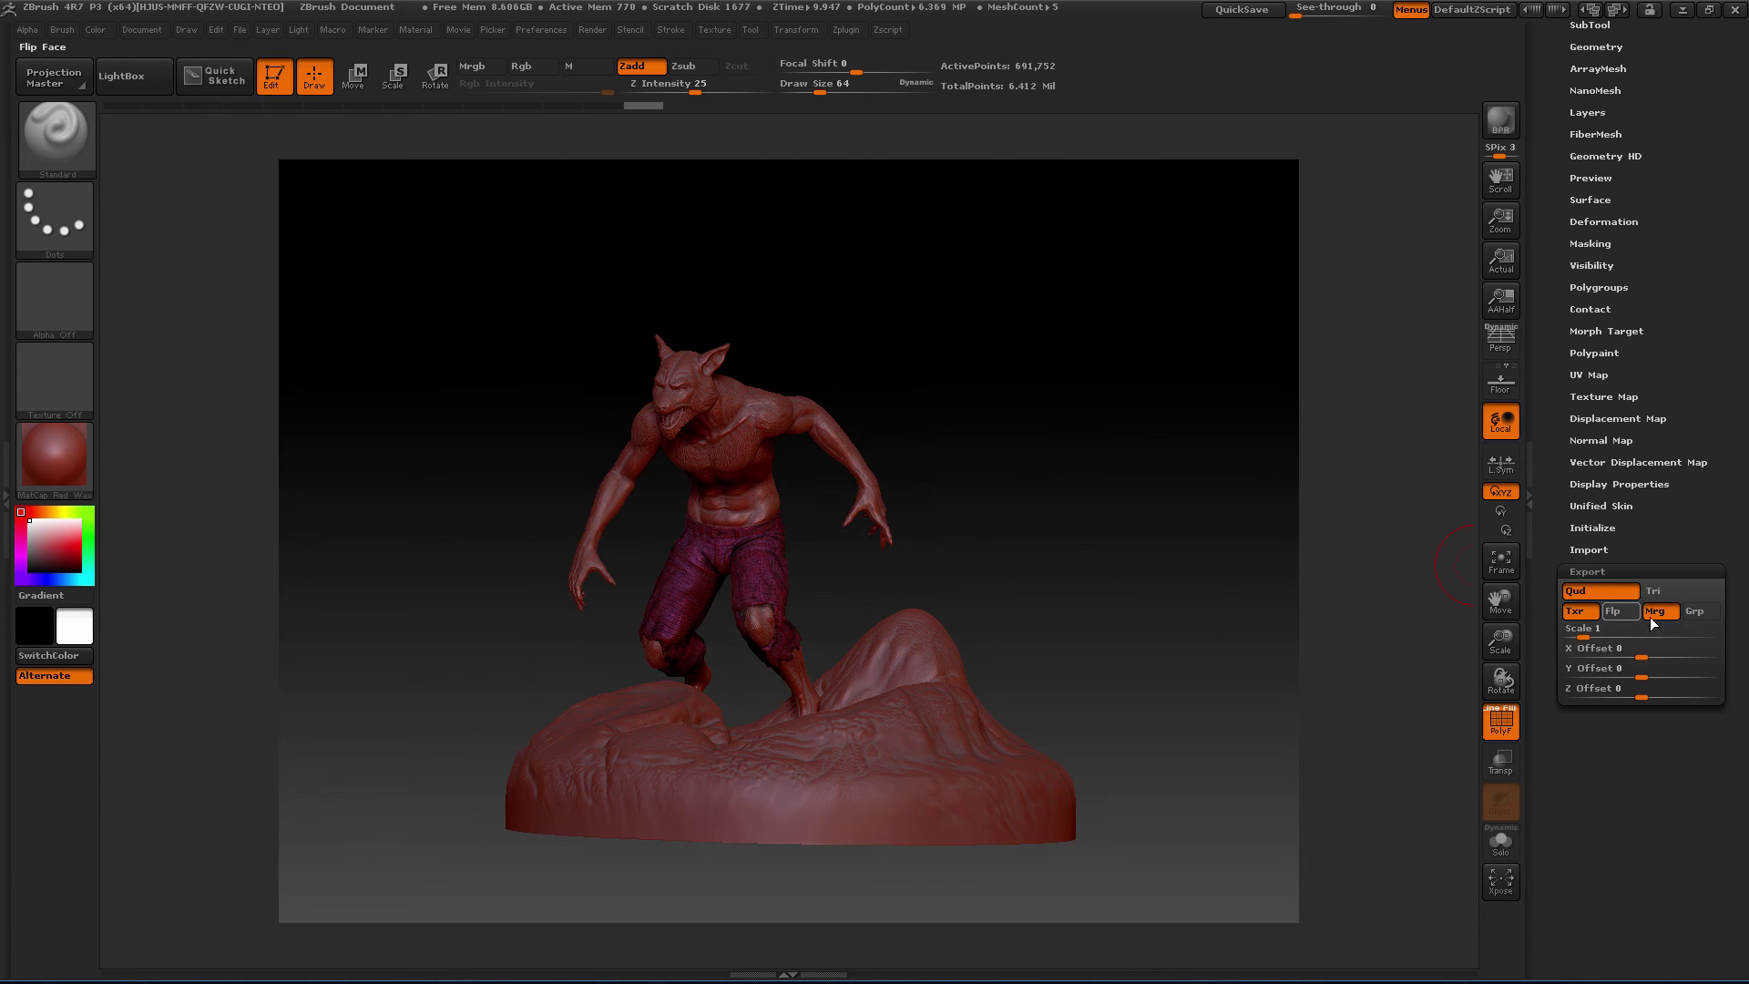
drag(1558, 437, 1574, 689)
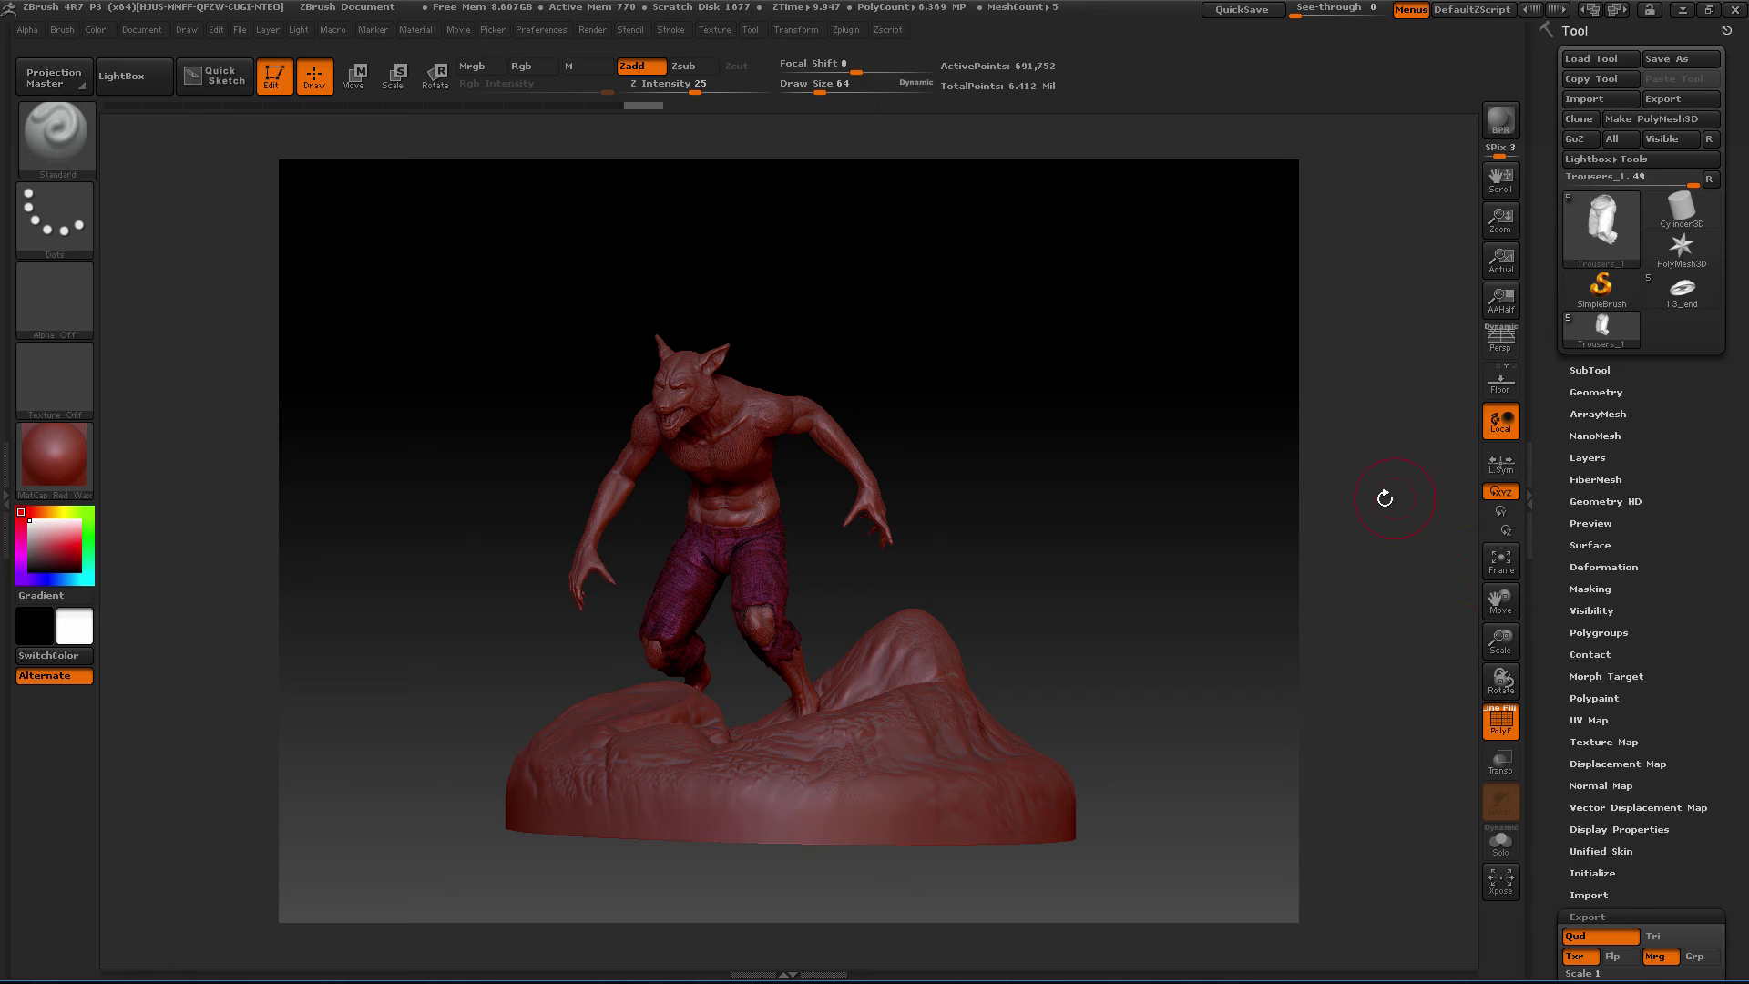
Activate the m1-04-begin body subtool, zoom to the torso, and open the Zplugin menu.
click(1627, 365)
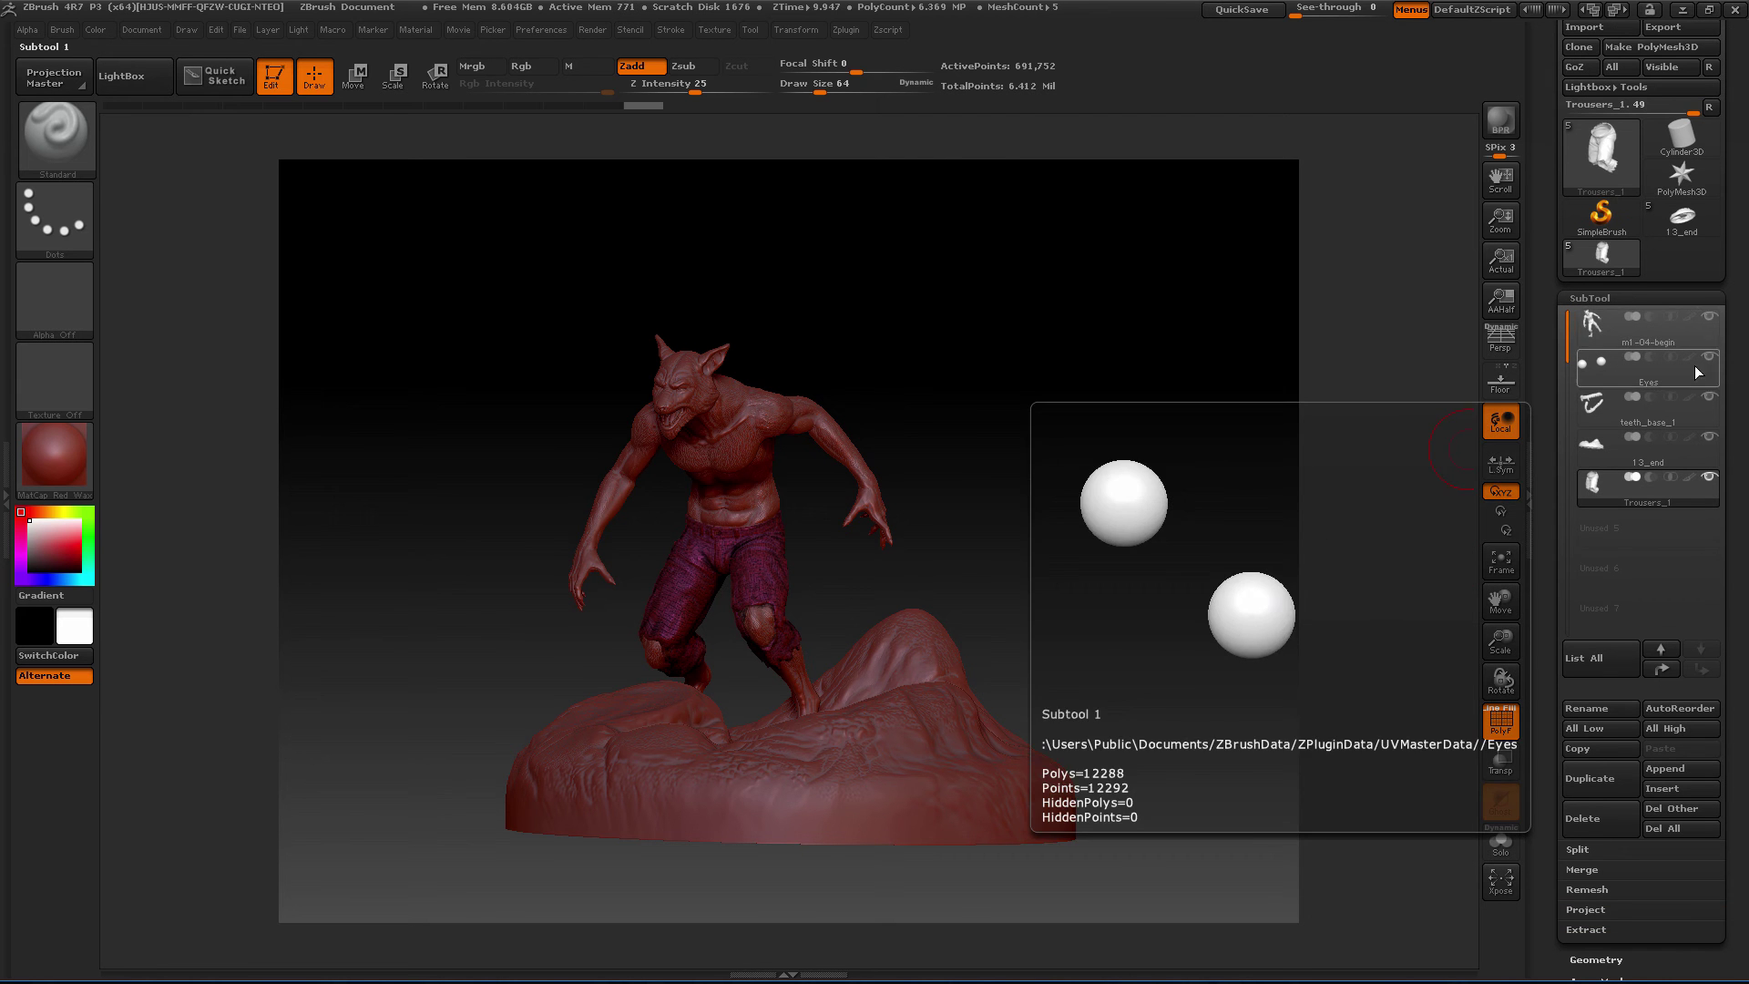
click(1635, 341)
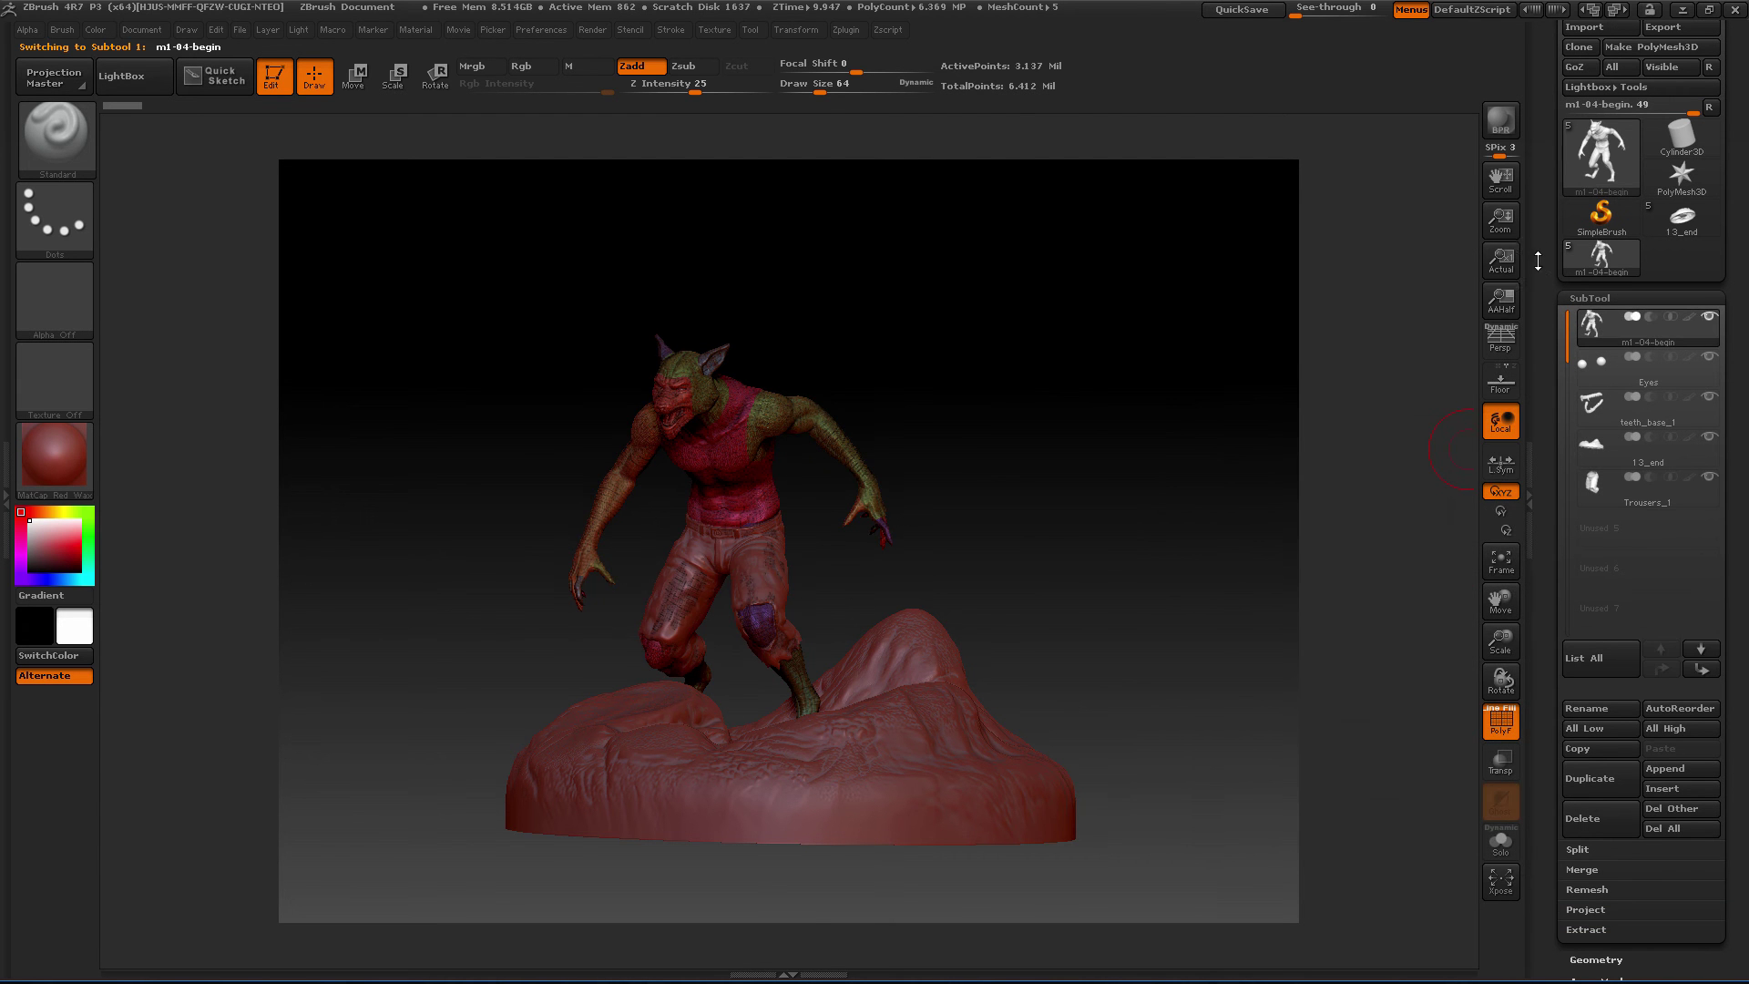
drag(1538, 261, 1537, 333)
alt+drag(1172, 402, 1221, 533)
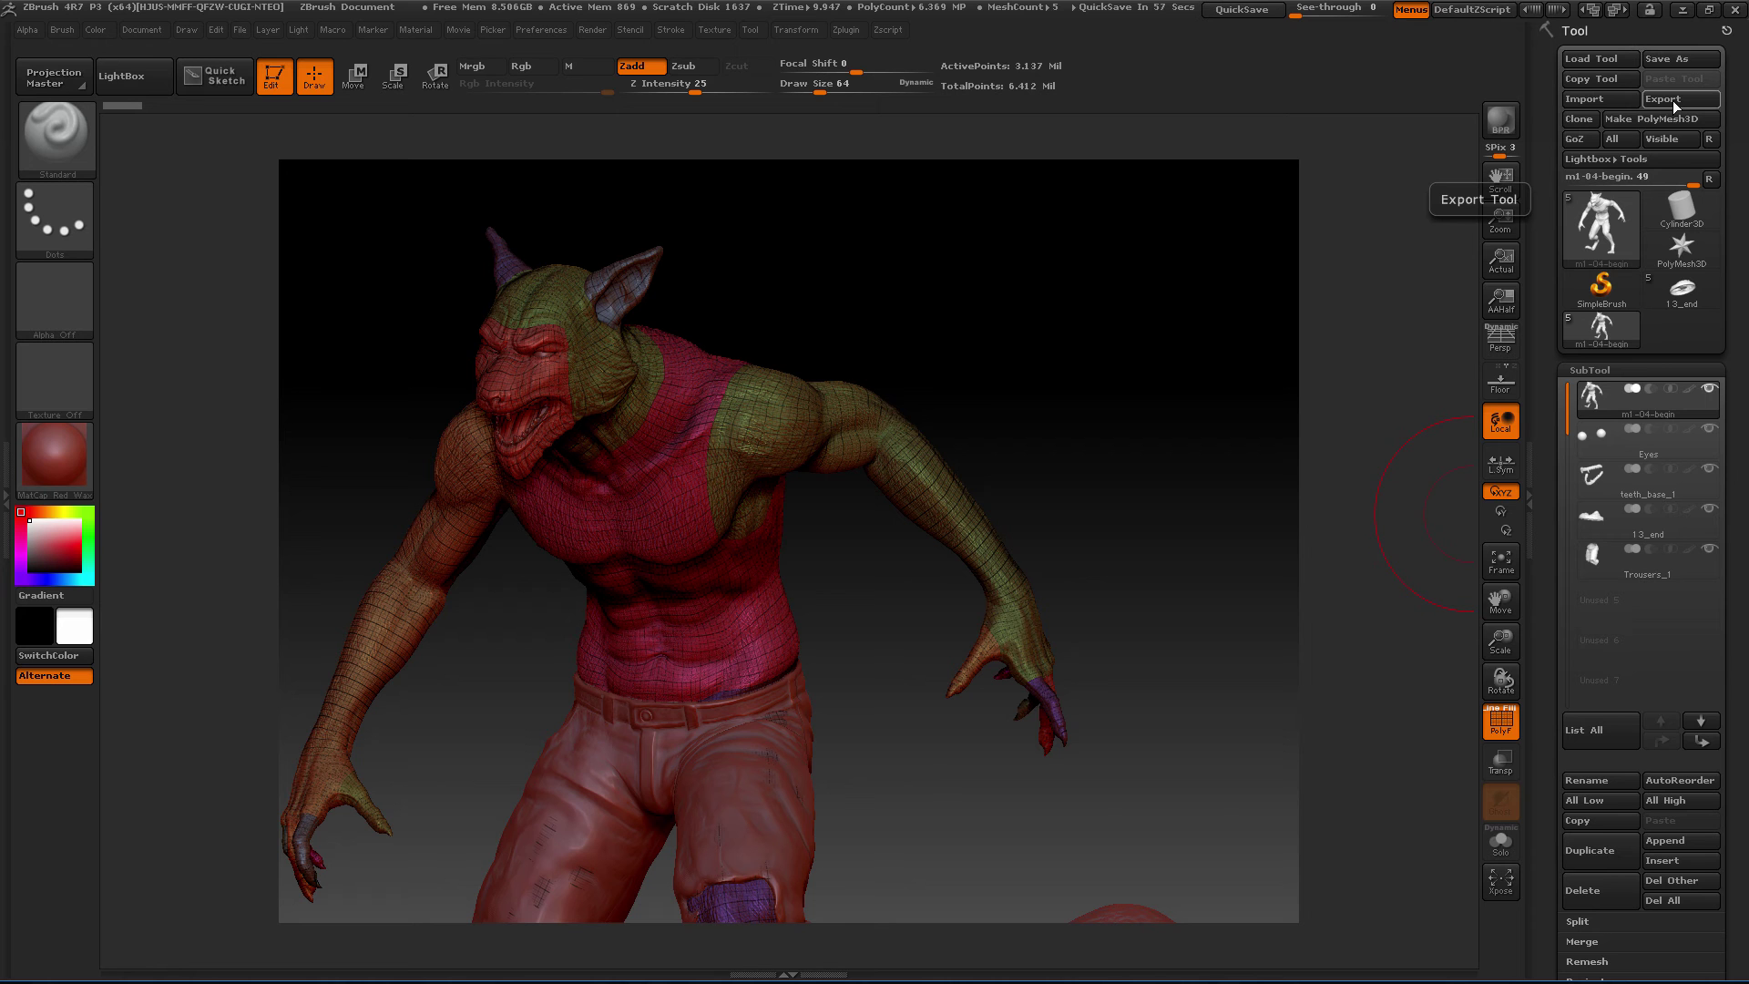
click(845, 30)
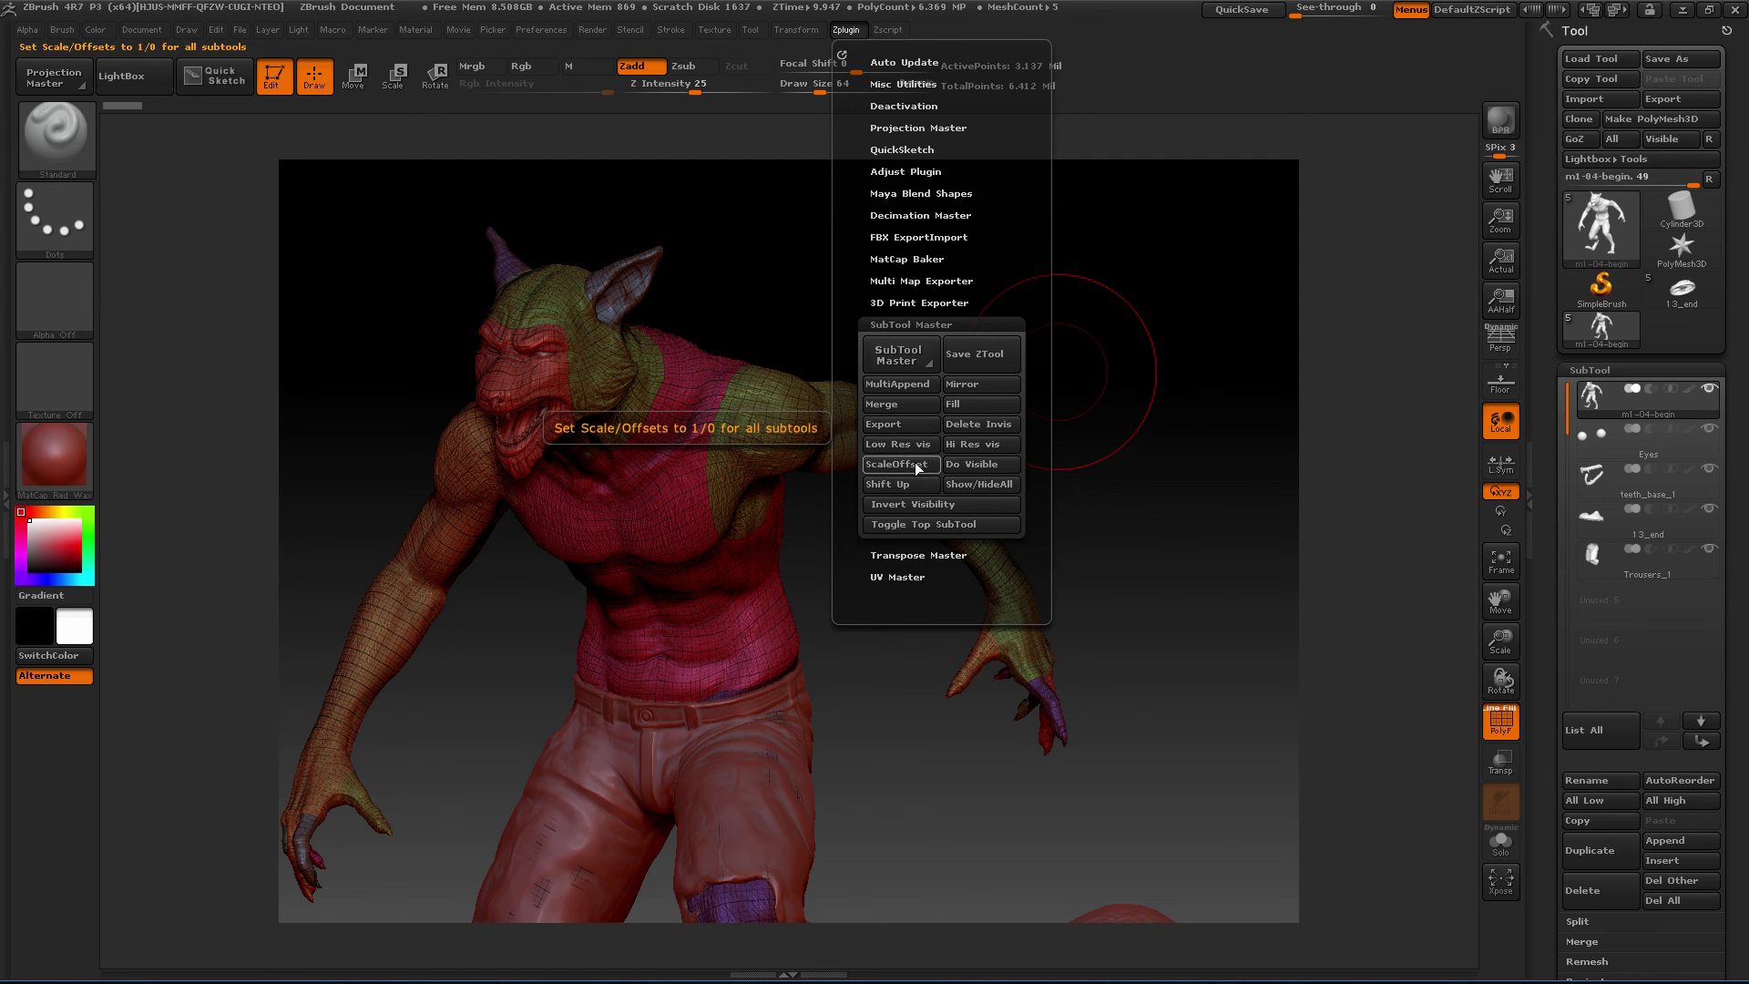
Run SubTool Master Export as .obj with Clear Masking and Show Hidden Points left checked.
click(882, 426)
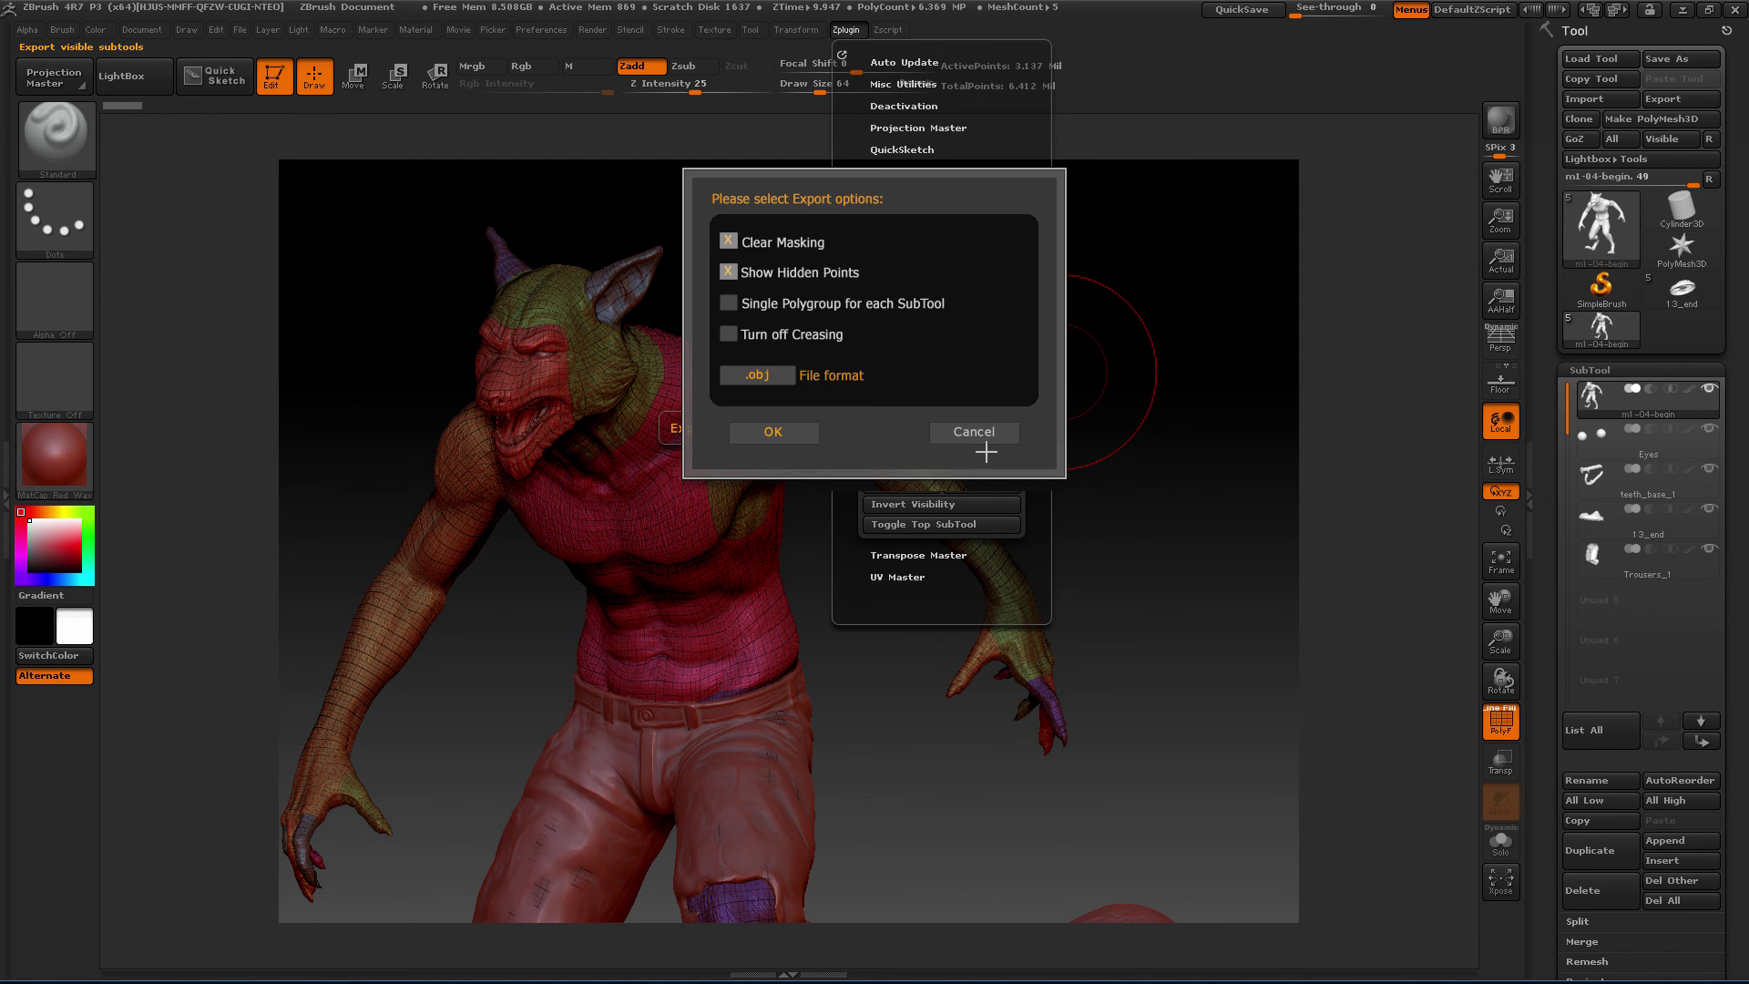
click(733, 242)
click(734, 244)
click(725, 276)
click(725, 276)
click(798, 436)
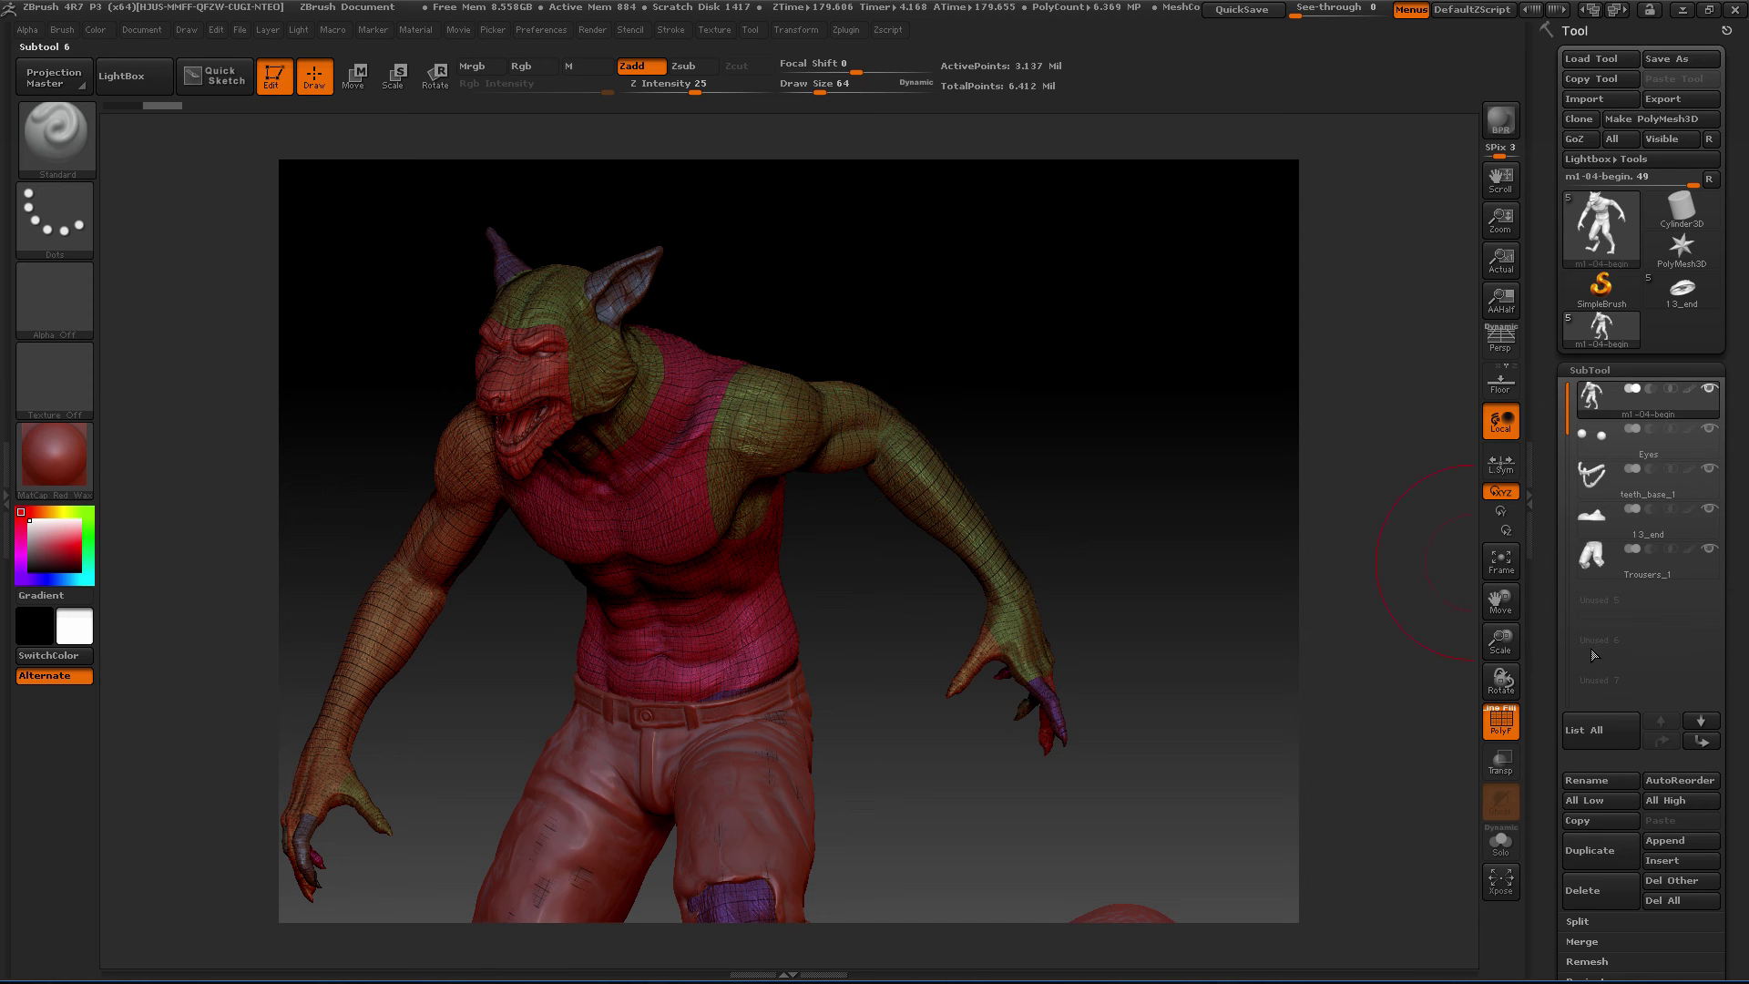
mouse_move(1648, 417)
Collapse SubTool Master, expand Multi Map Exporter, and switch on Export Mesh.
click(847, 30)
click(906, 320)
click(933, 282)
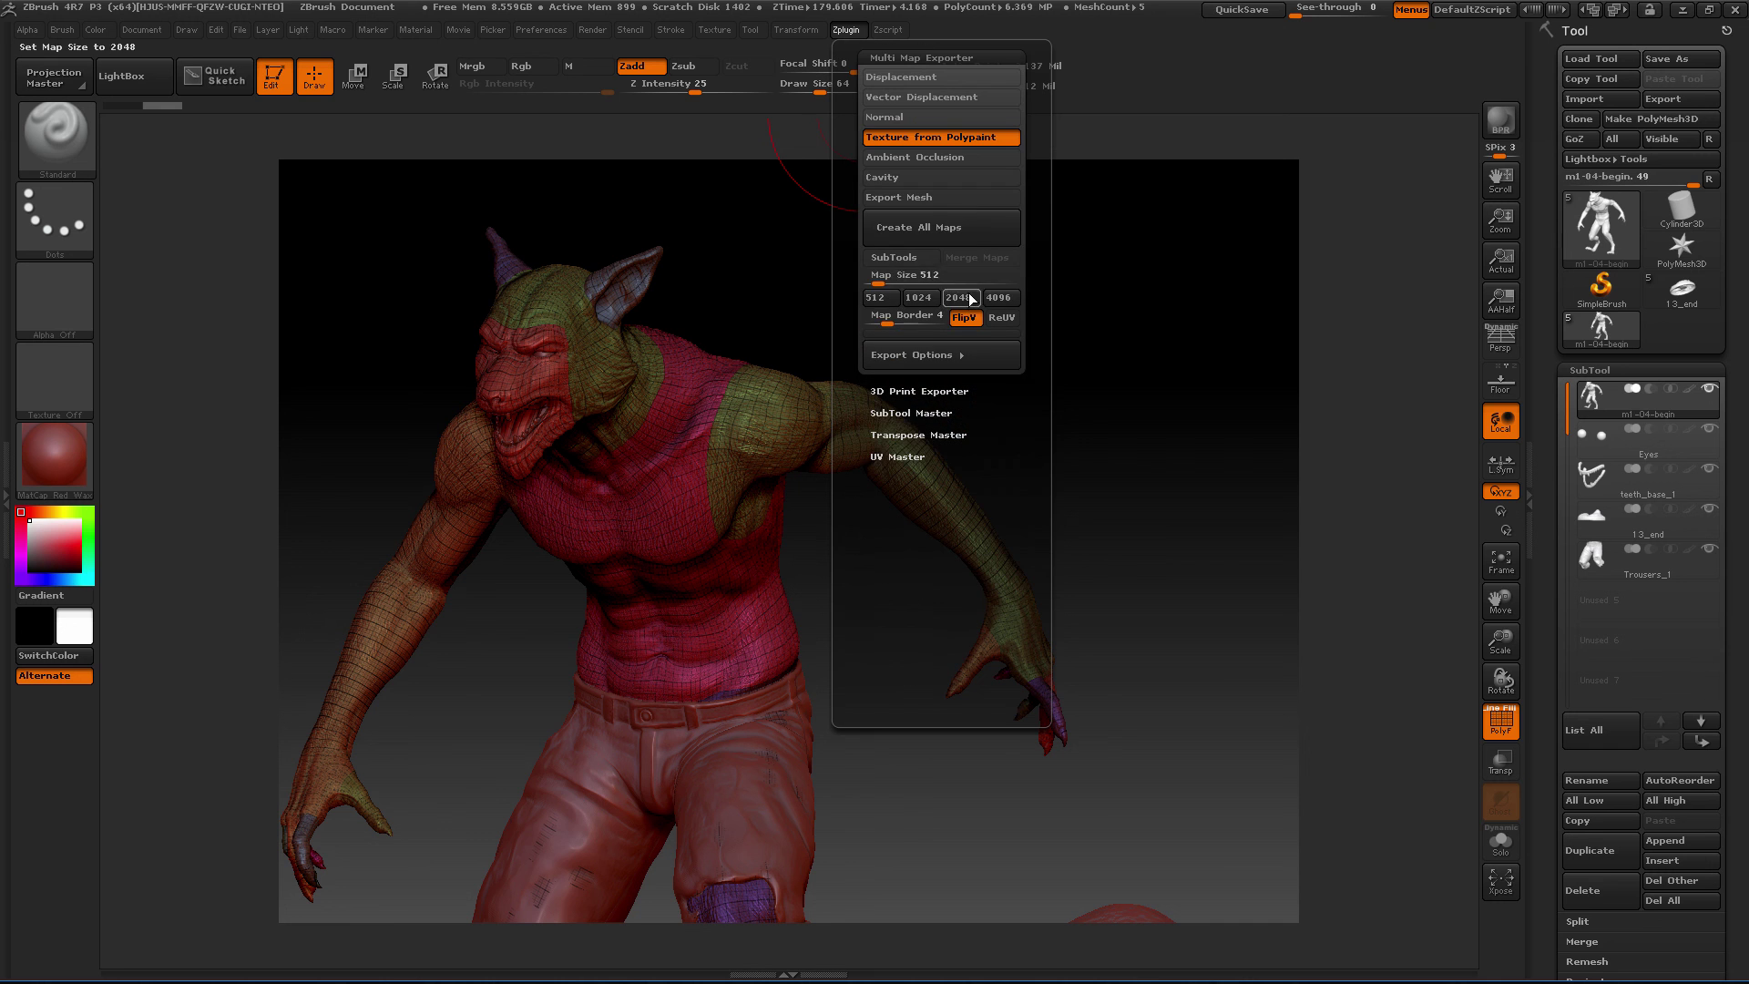
click(915, 198)
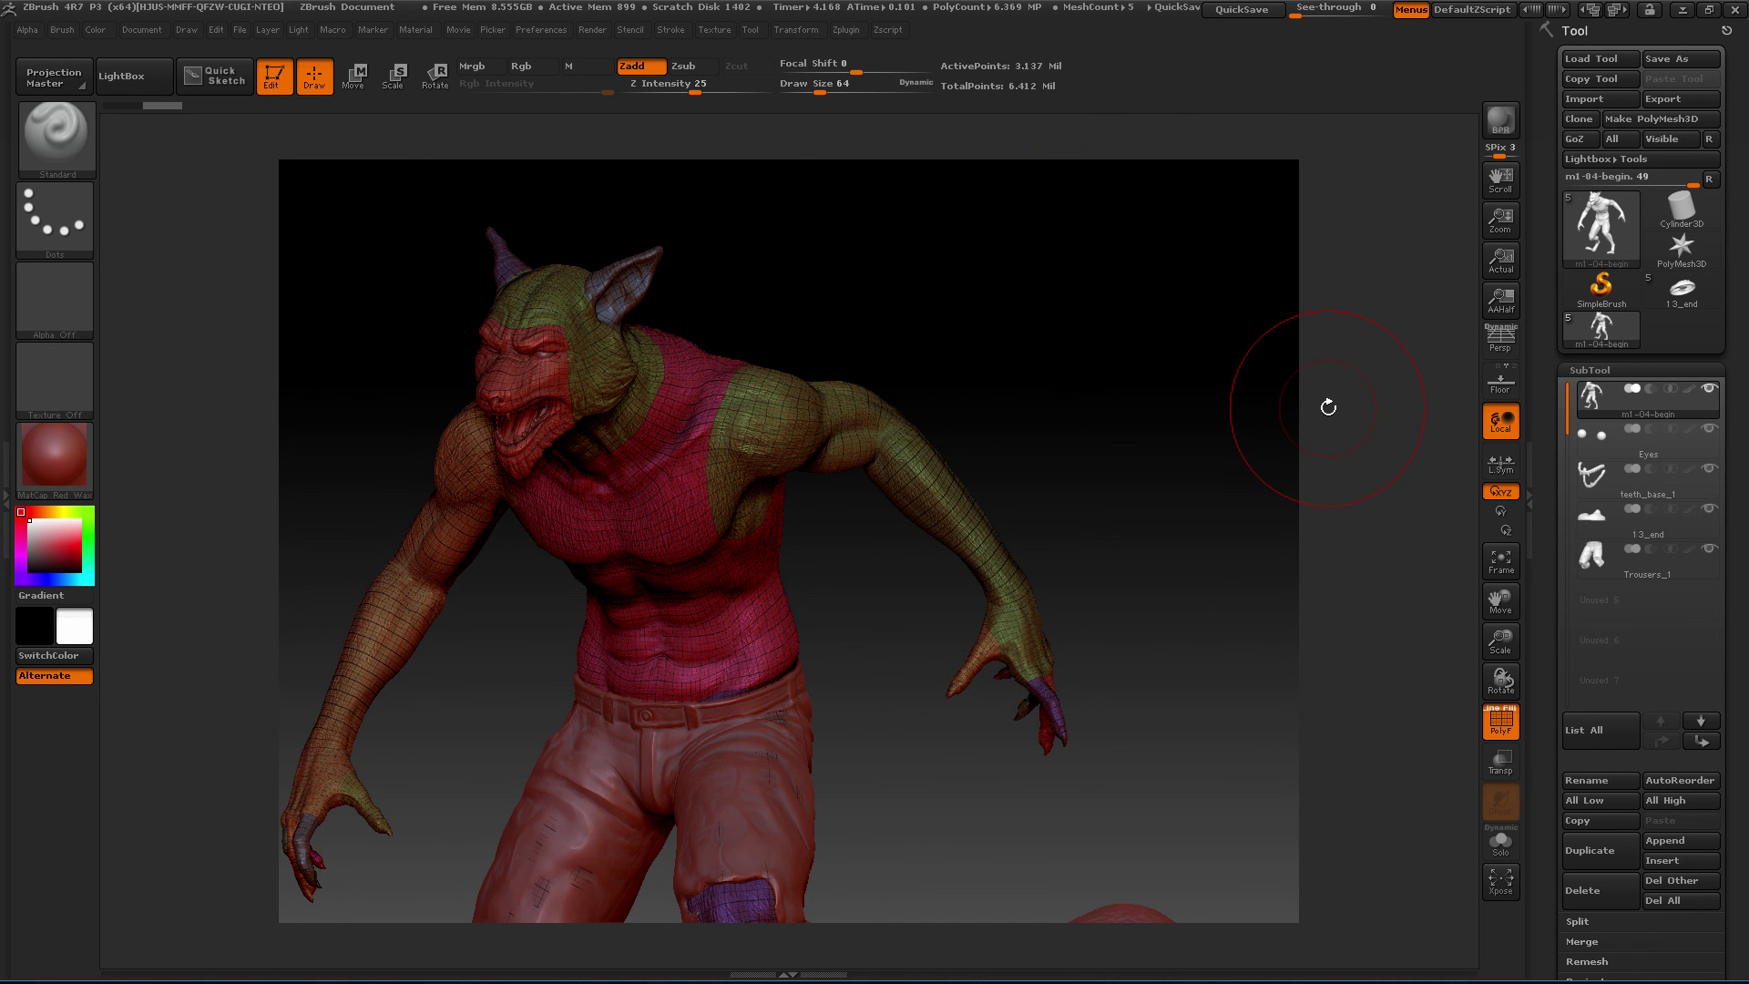
Zoom out to the full werewolf and switch off Txr in Tool > Export.
mouse_move(1208, 737)
alt+mouse_down()
mouse_move(1139, 726)
mouse_move(1127, 471)
mouse_move(1168, 512)
mouse_move(1171, 546)
mouse_move(1095, 482)
alt+mouse_up()
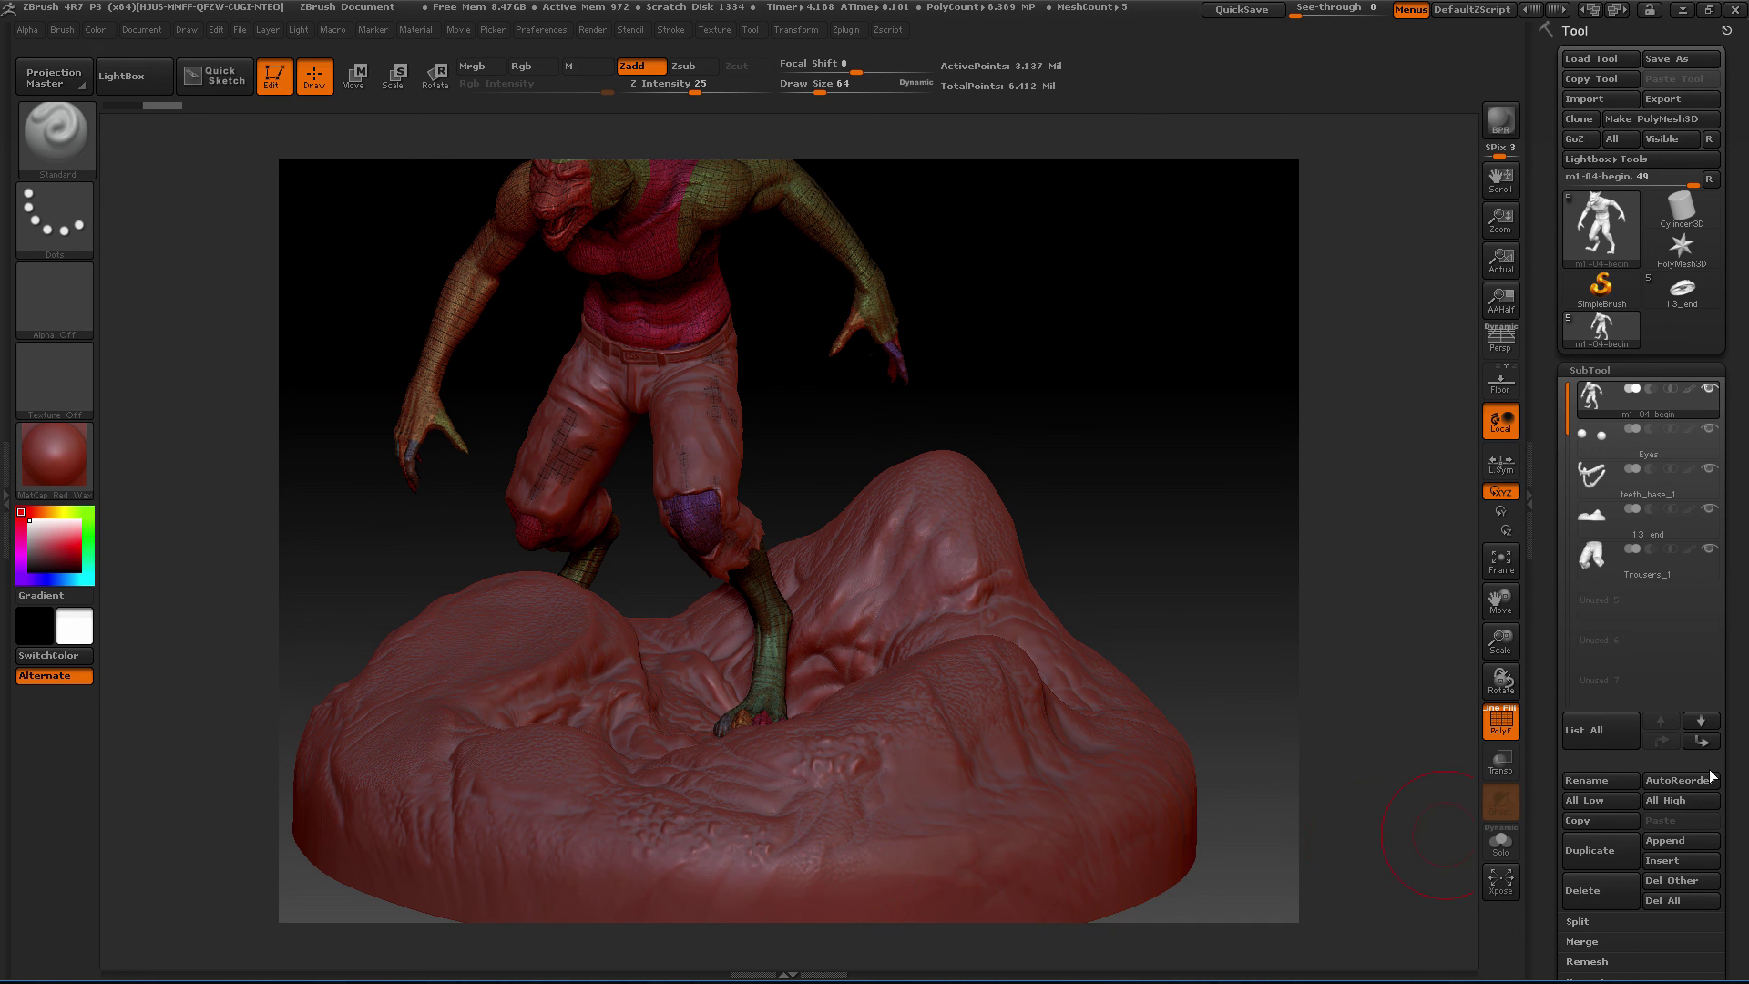
scroll(1562, 765, down, 10)
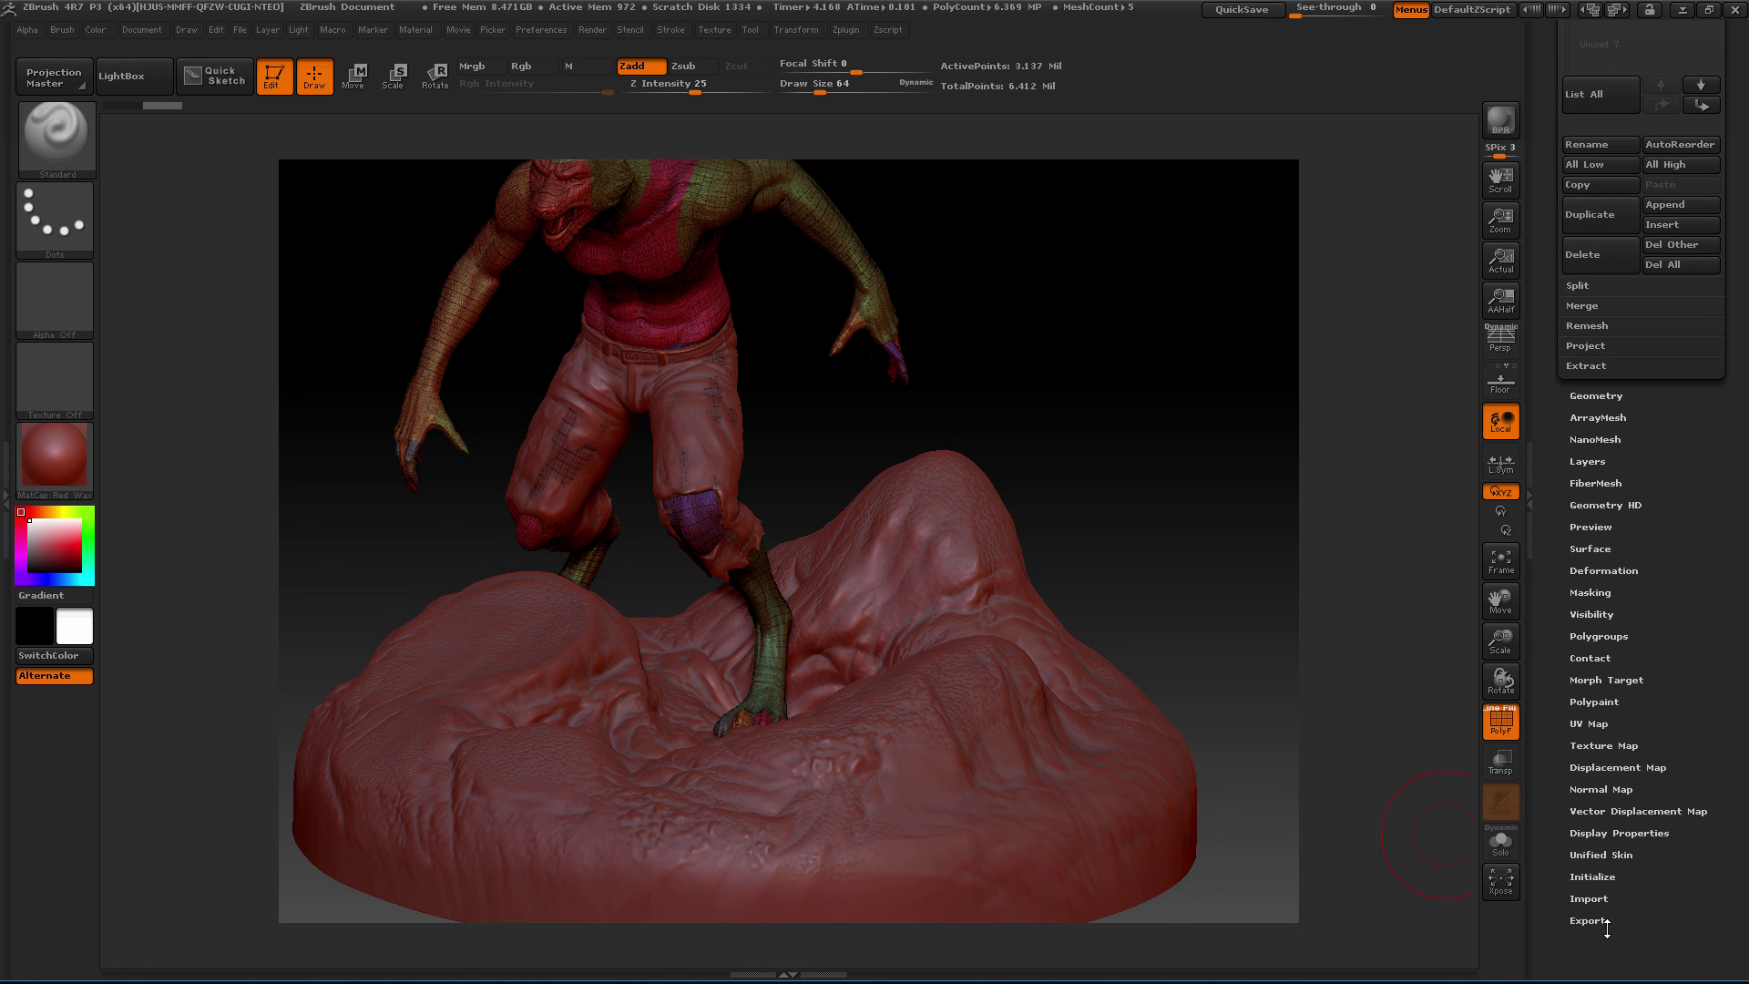
click(1606, 924)
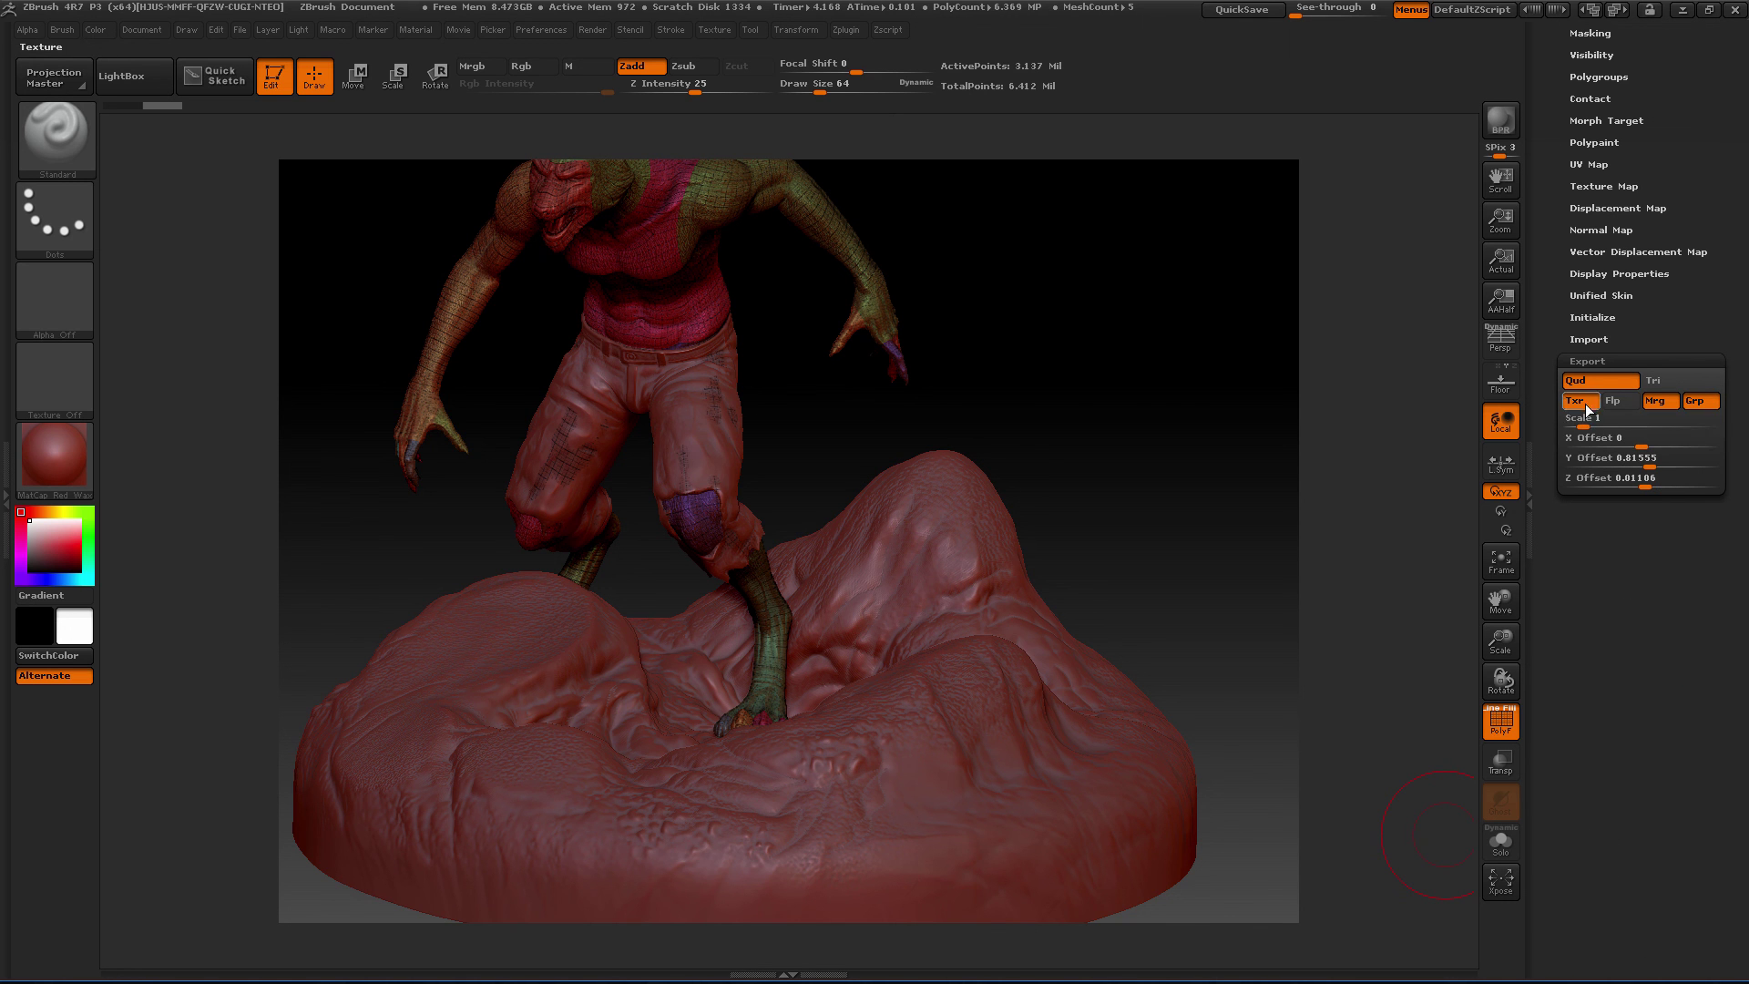
click(1580, 401)
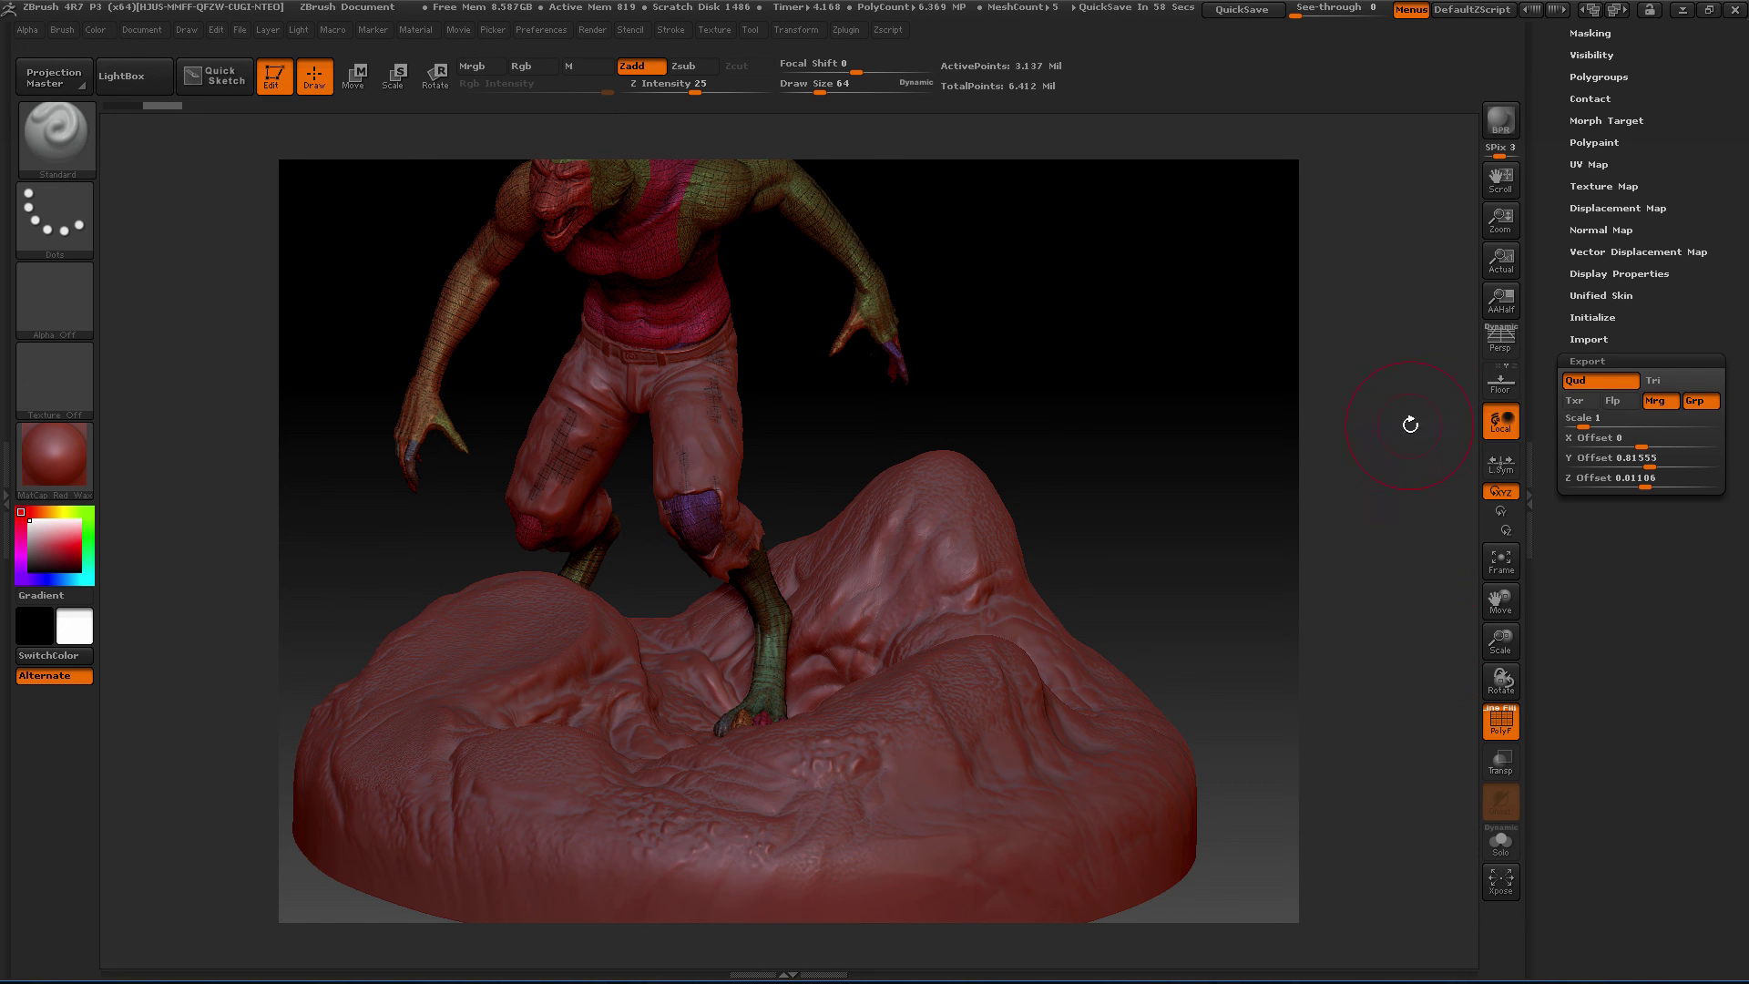
mouse_move(1163, 508)
mouse_down()
mouse_move(1138, 513)
mouse_move(1120, 410)
mouse_move(1183, 558)
mouse_move(1184, 519)
mouse_move(1144, 520)
mouse_up()
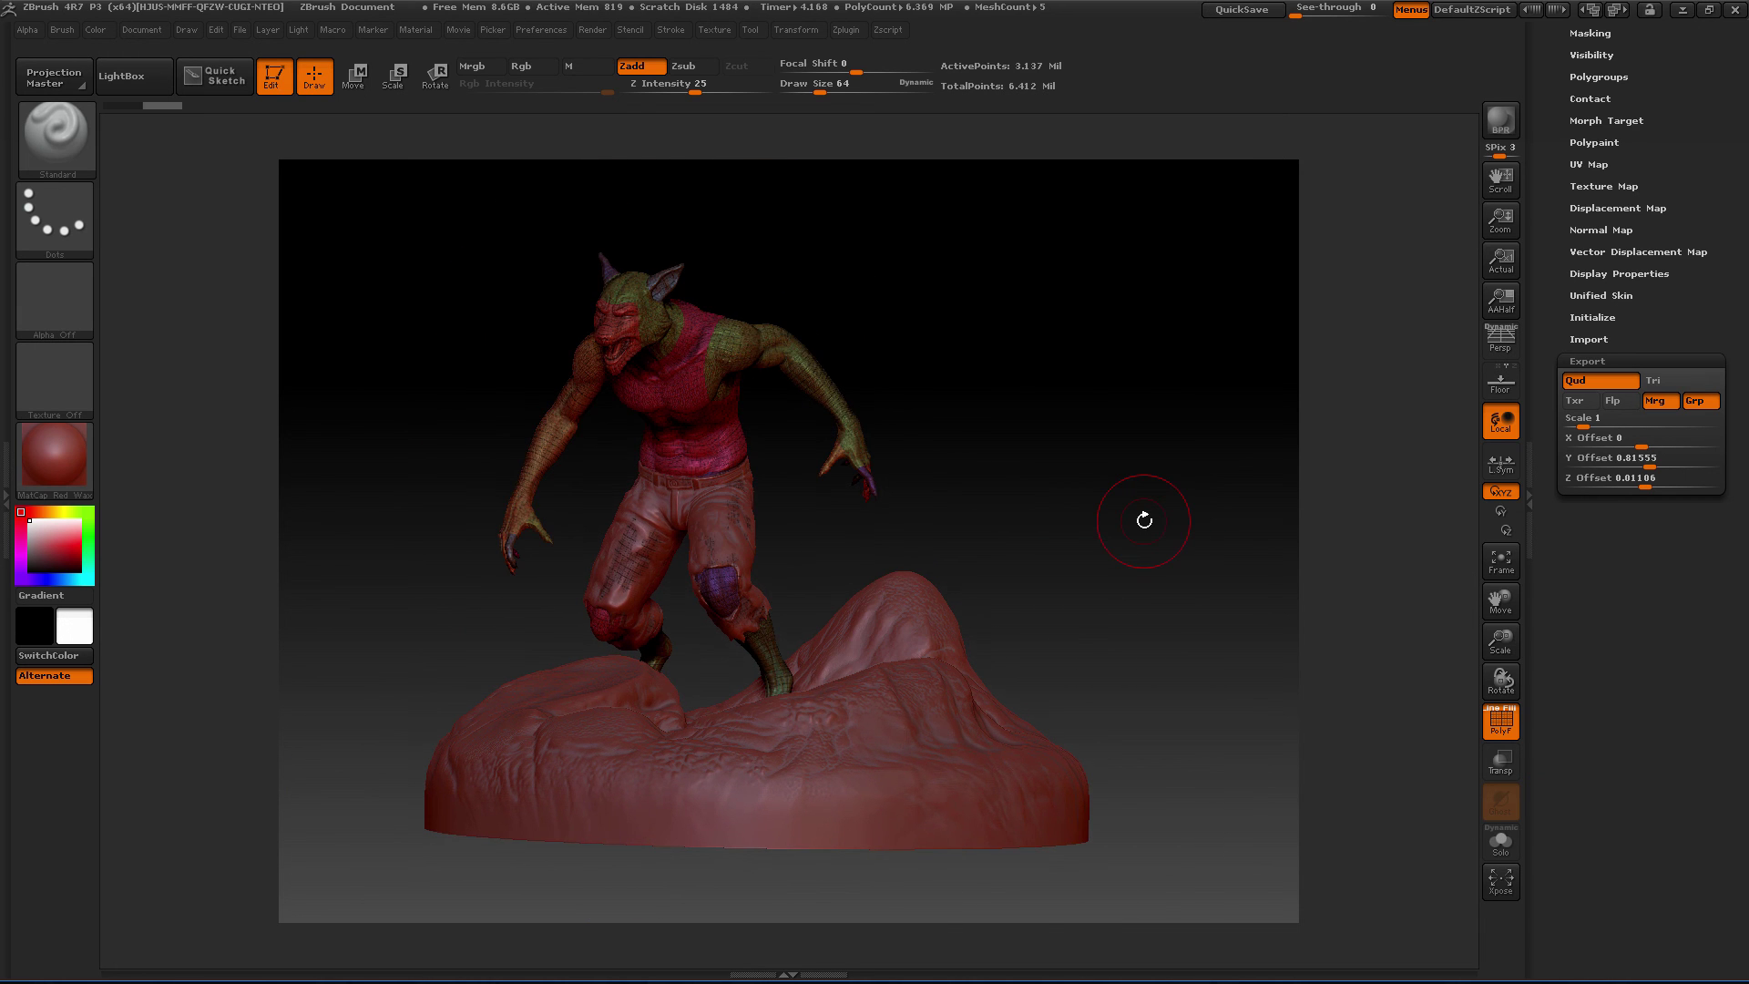